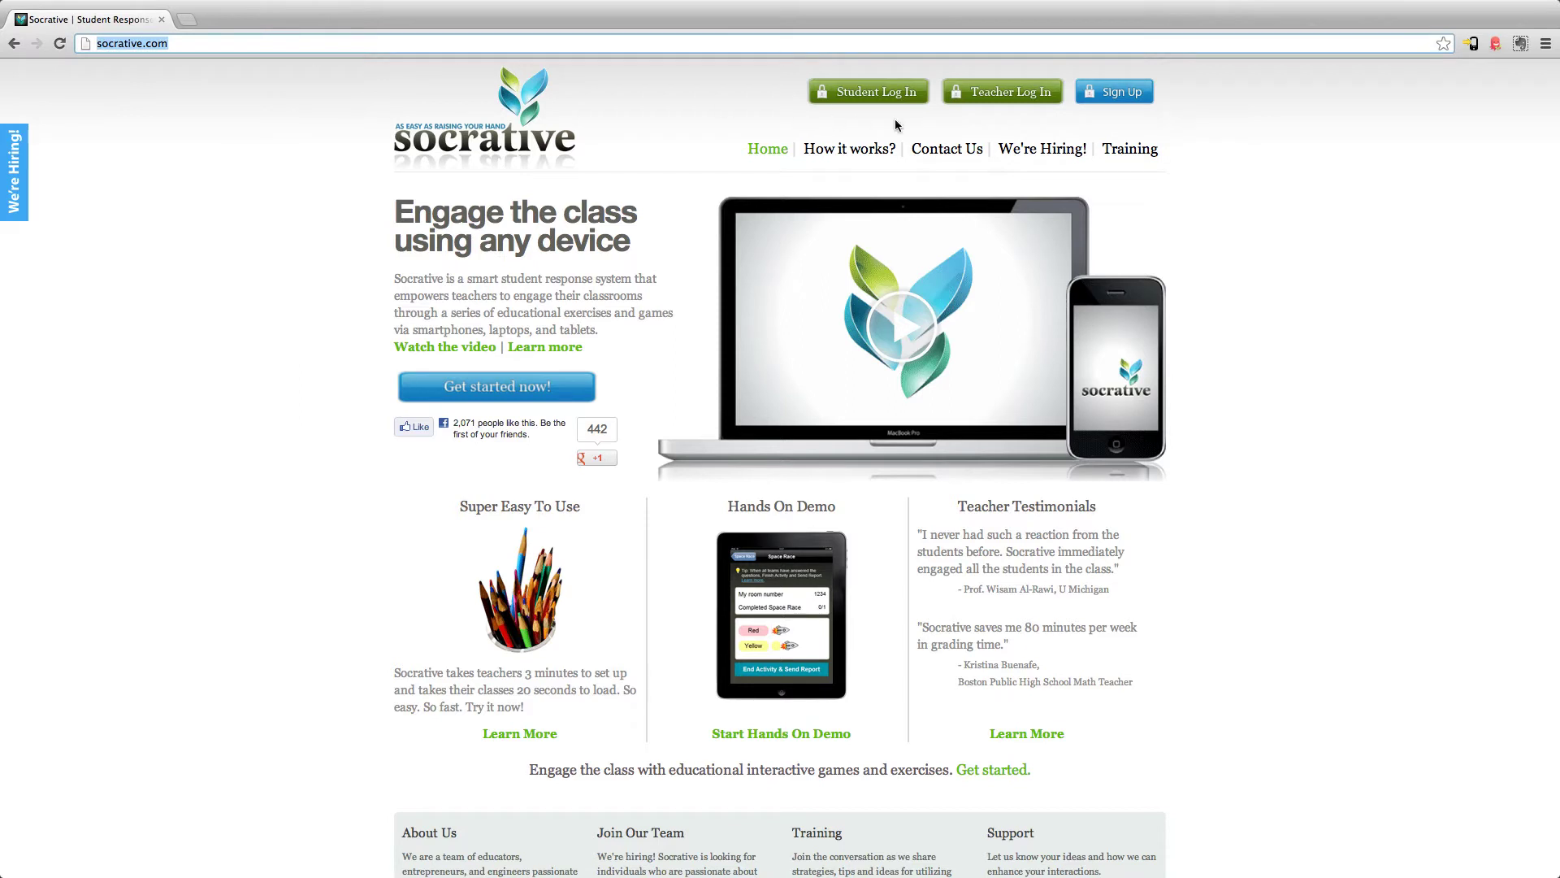
# Go to the Socrative Teacher registration page from the socrative.com home page
pyautogui.click(1126, 95)
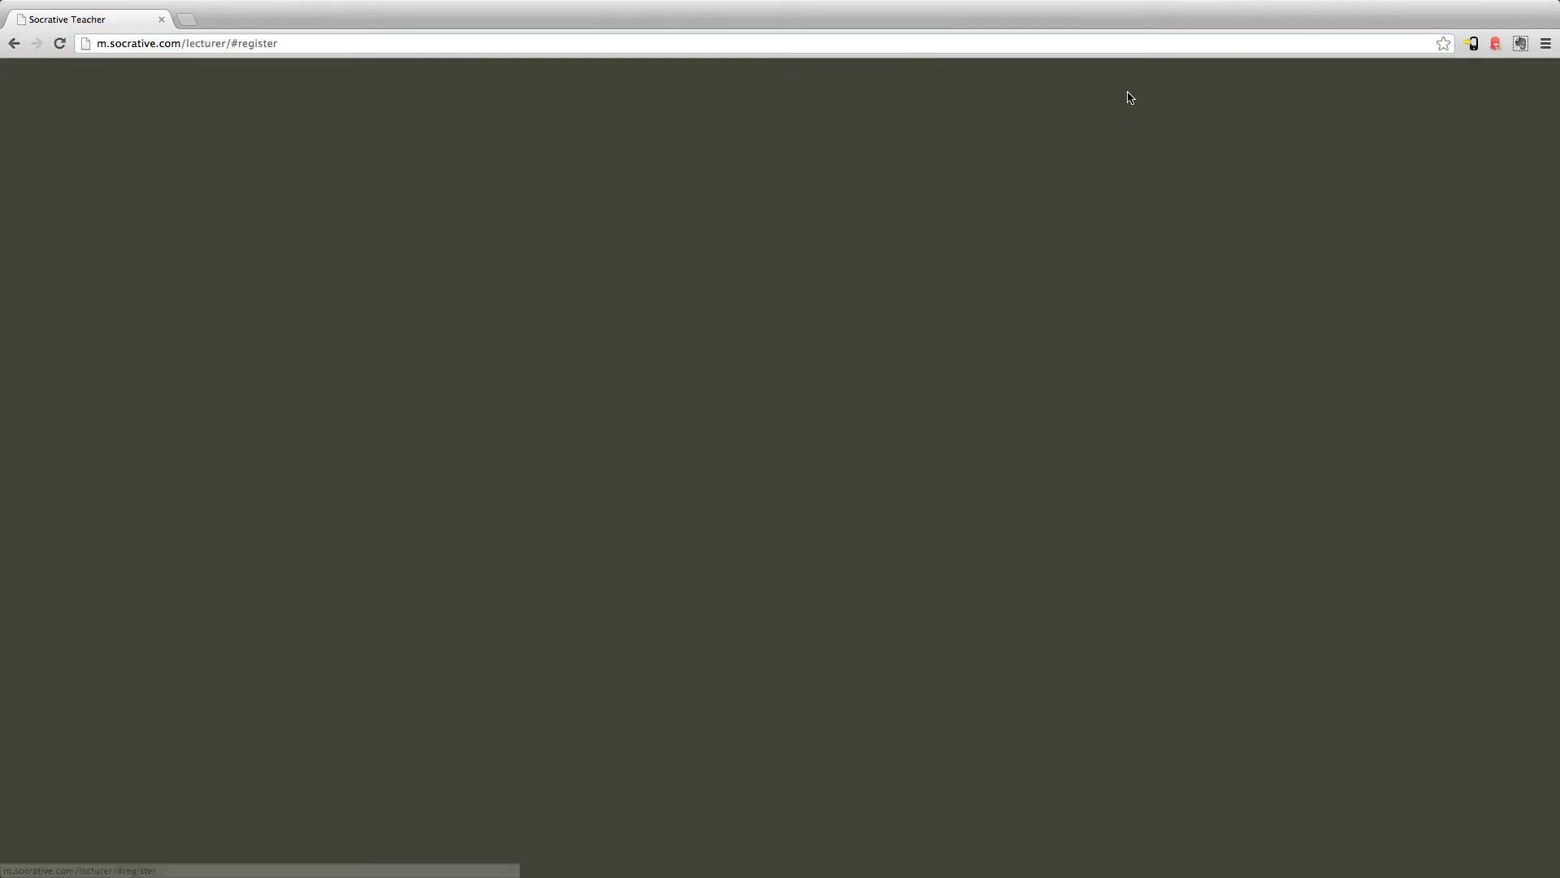
# Create the teacher account with an e-mail address and password, then begin the profile form
pyautogui.click(562, 291)
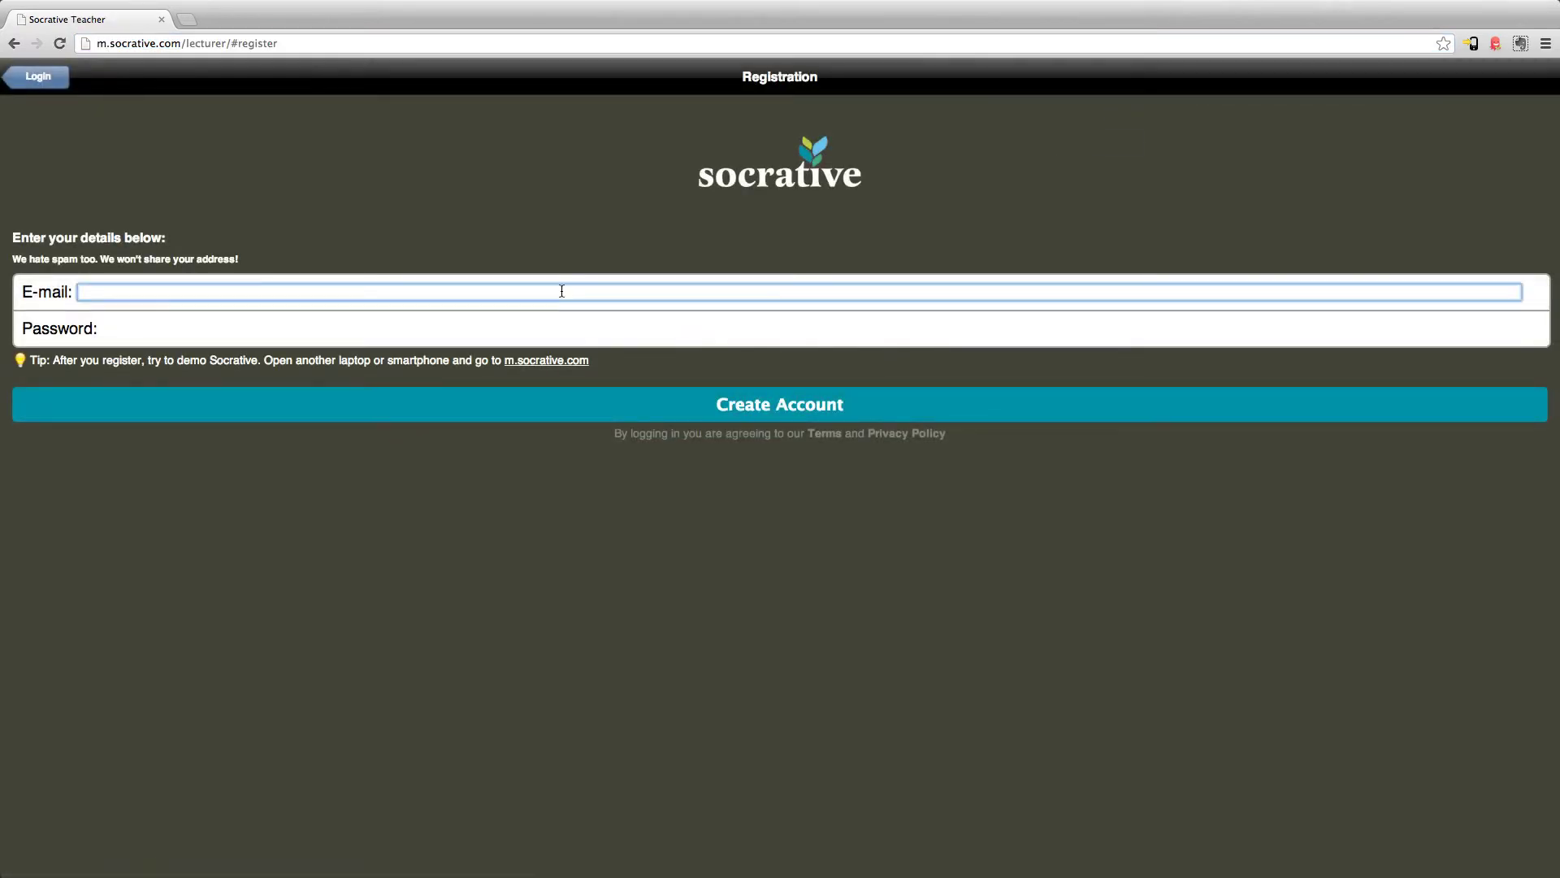
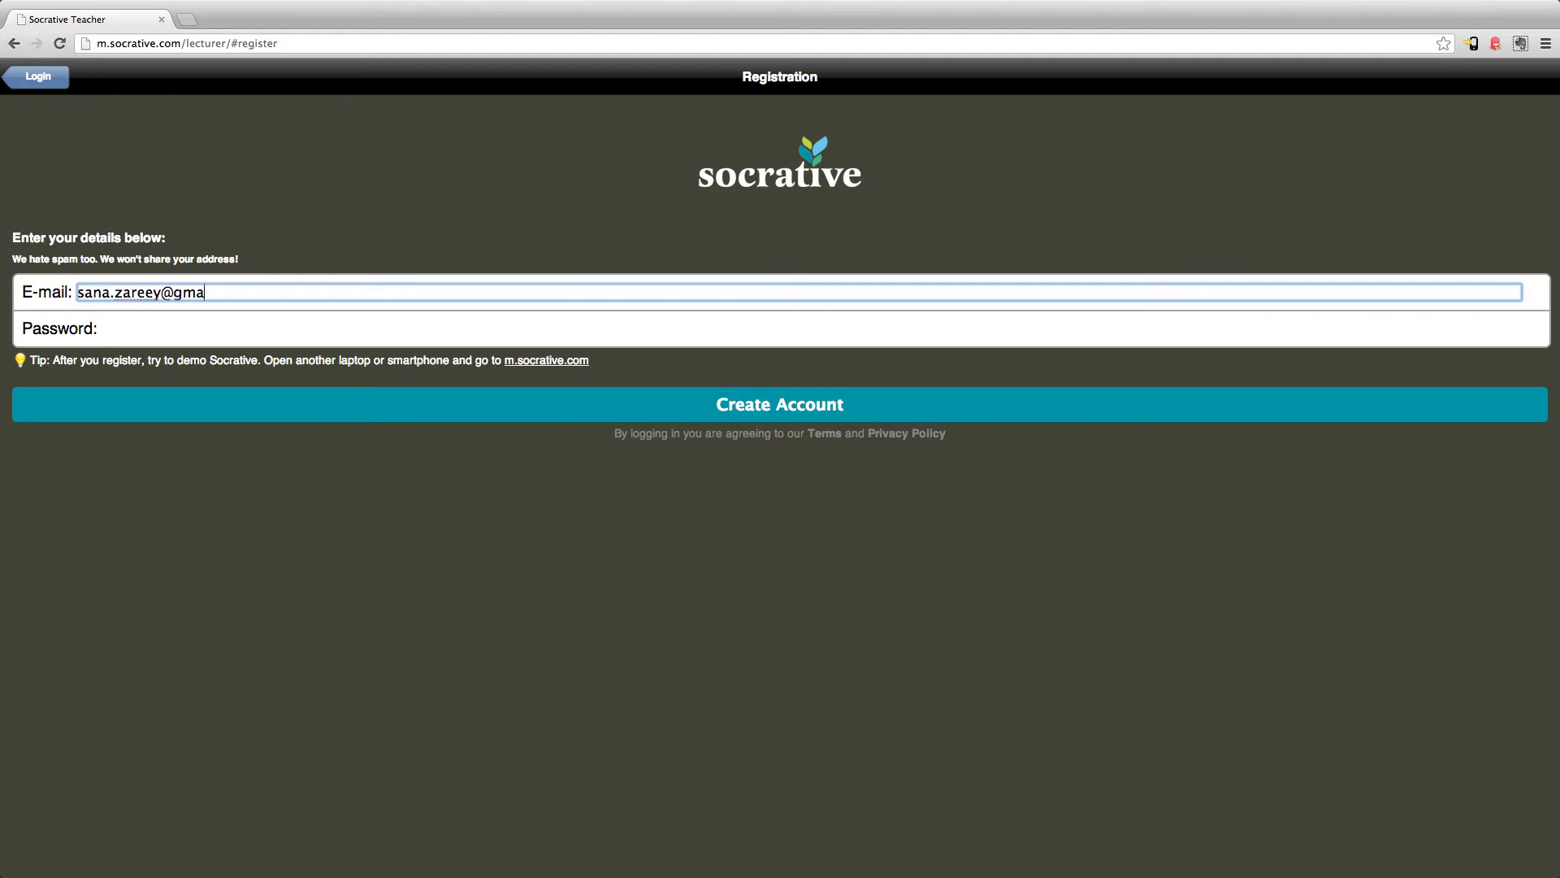
pyautogui.press('Tab')
pyautogui.write('••')
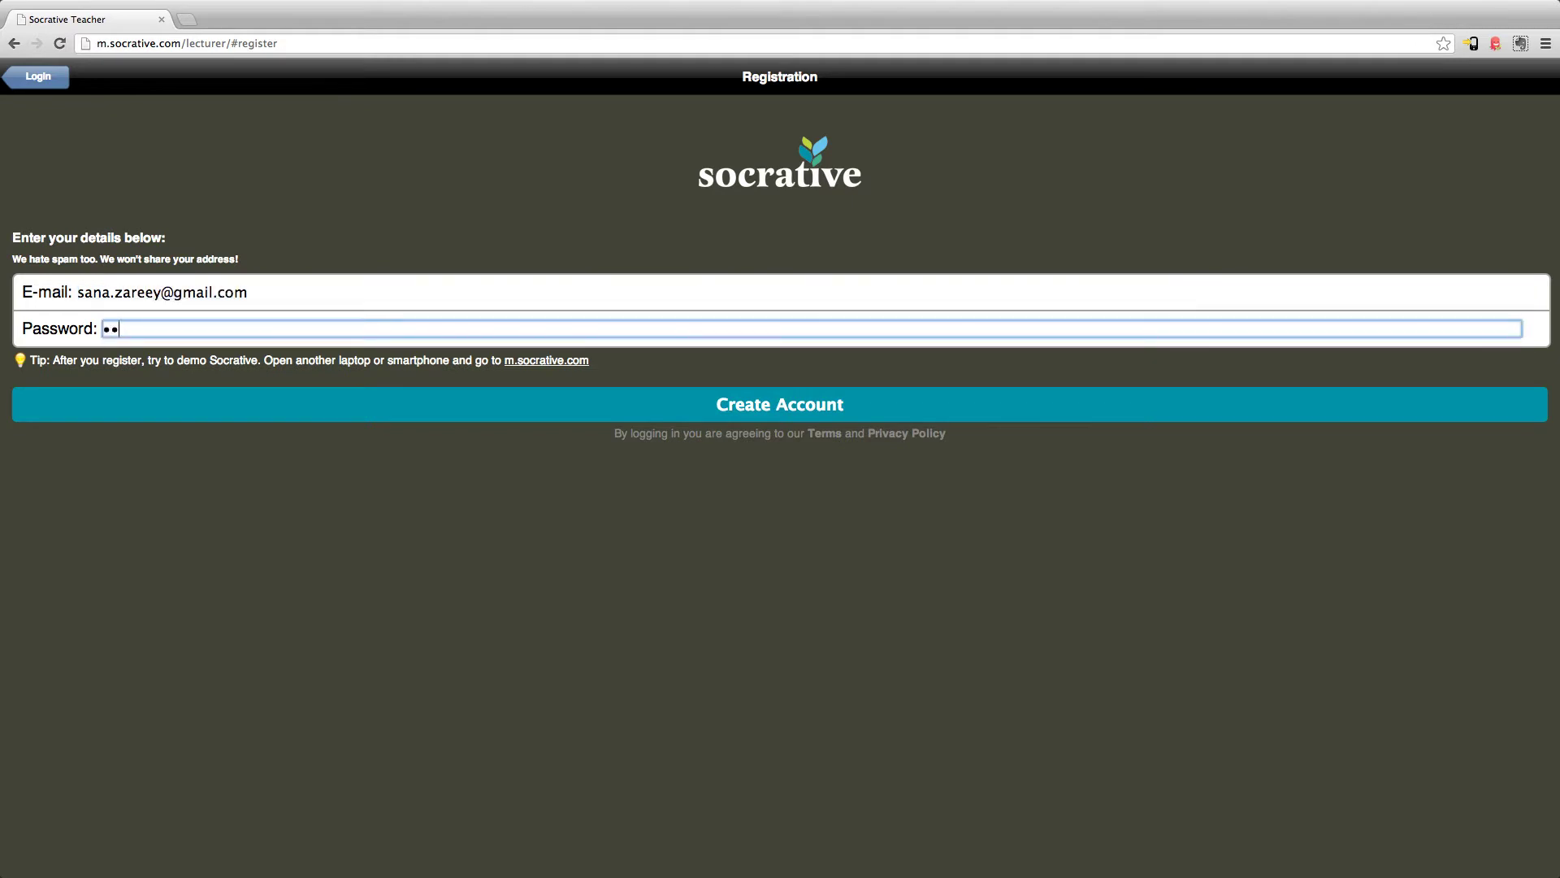
pyautogui.write('•••••••')
pyautogui.click(666, 415)
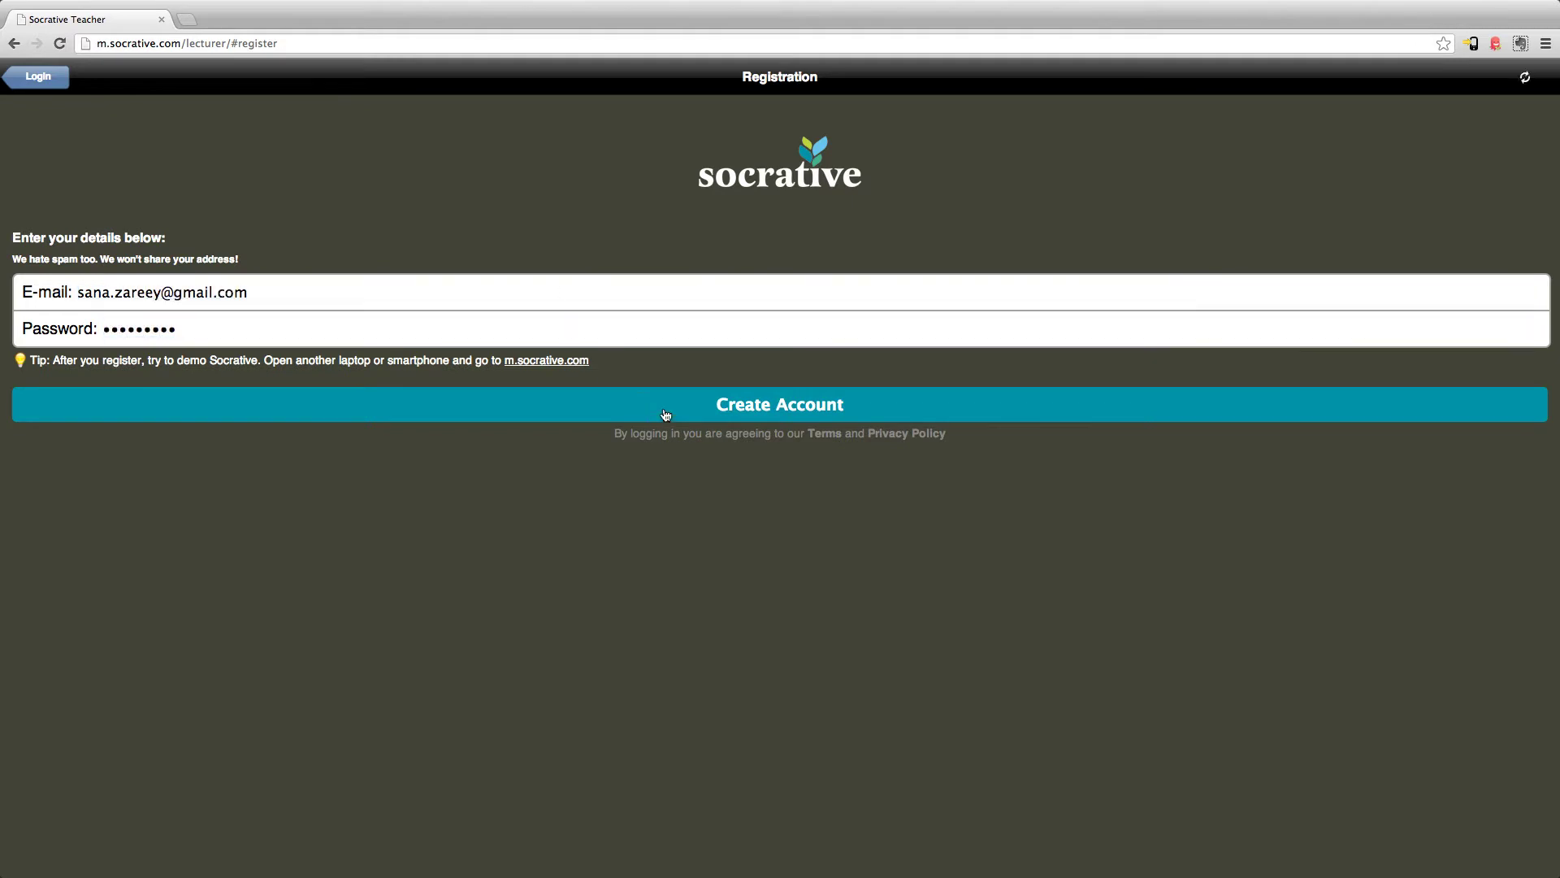
pyautogui.click(171, 161)
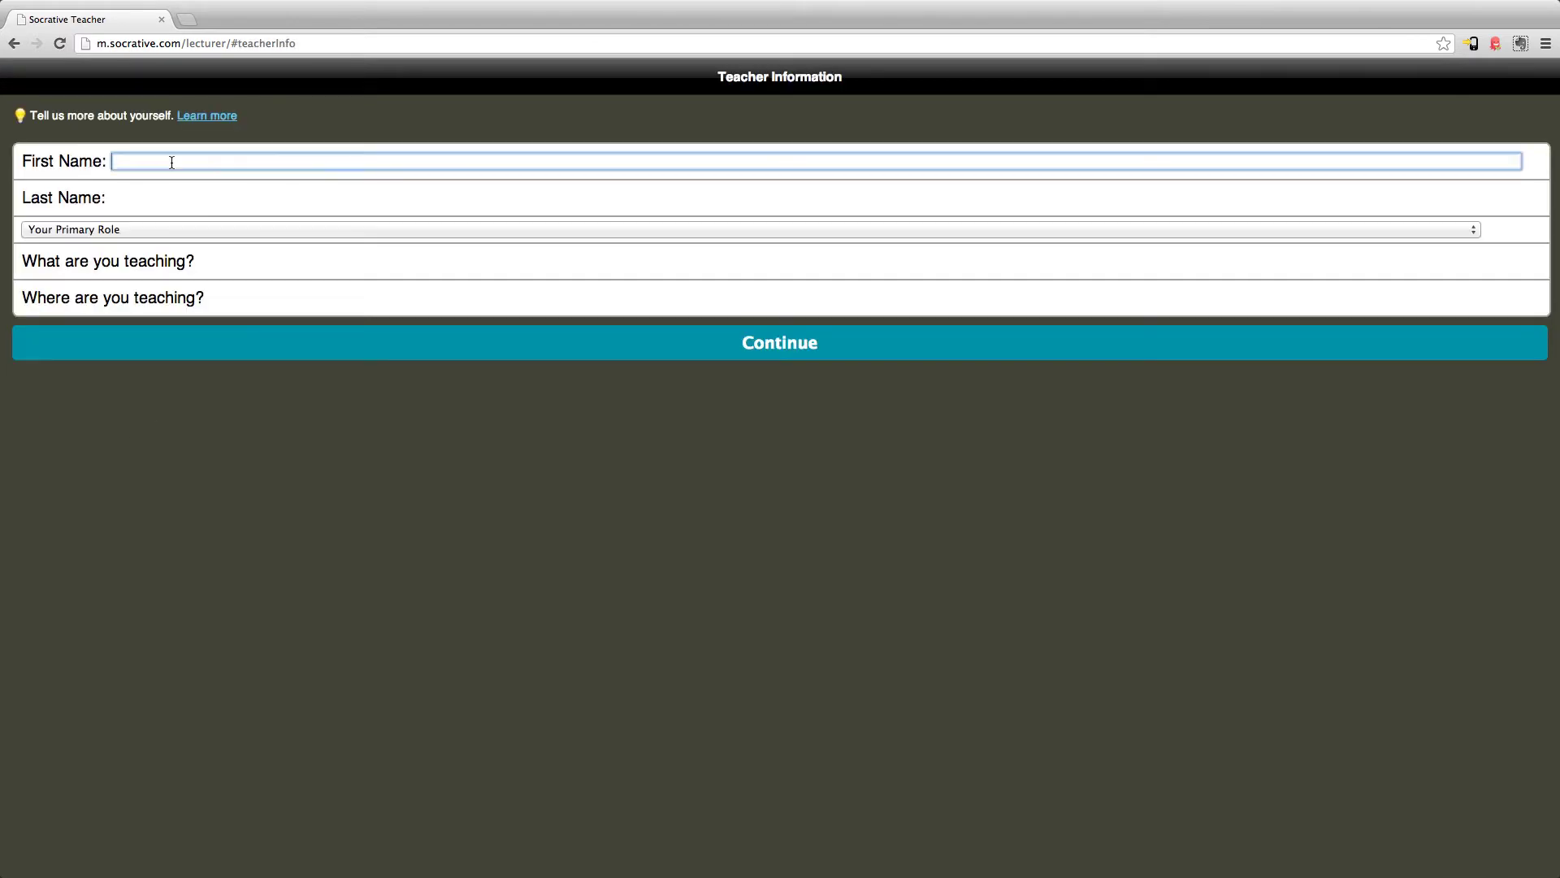
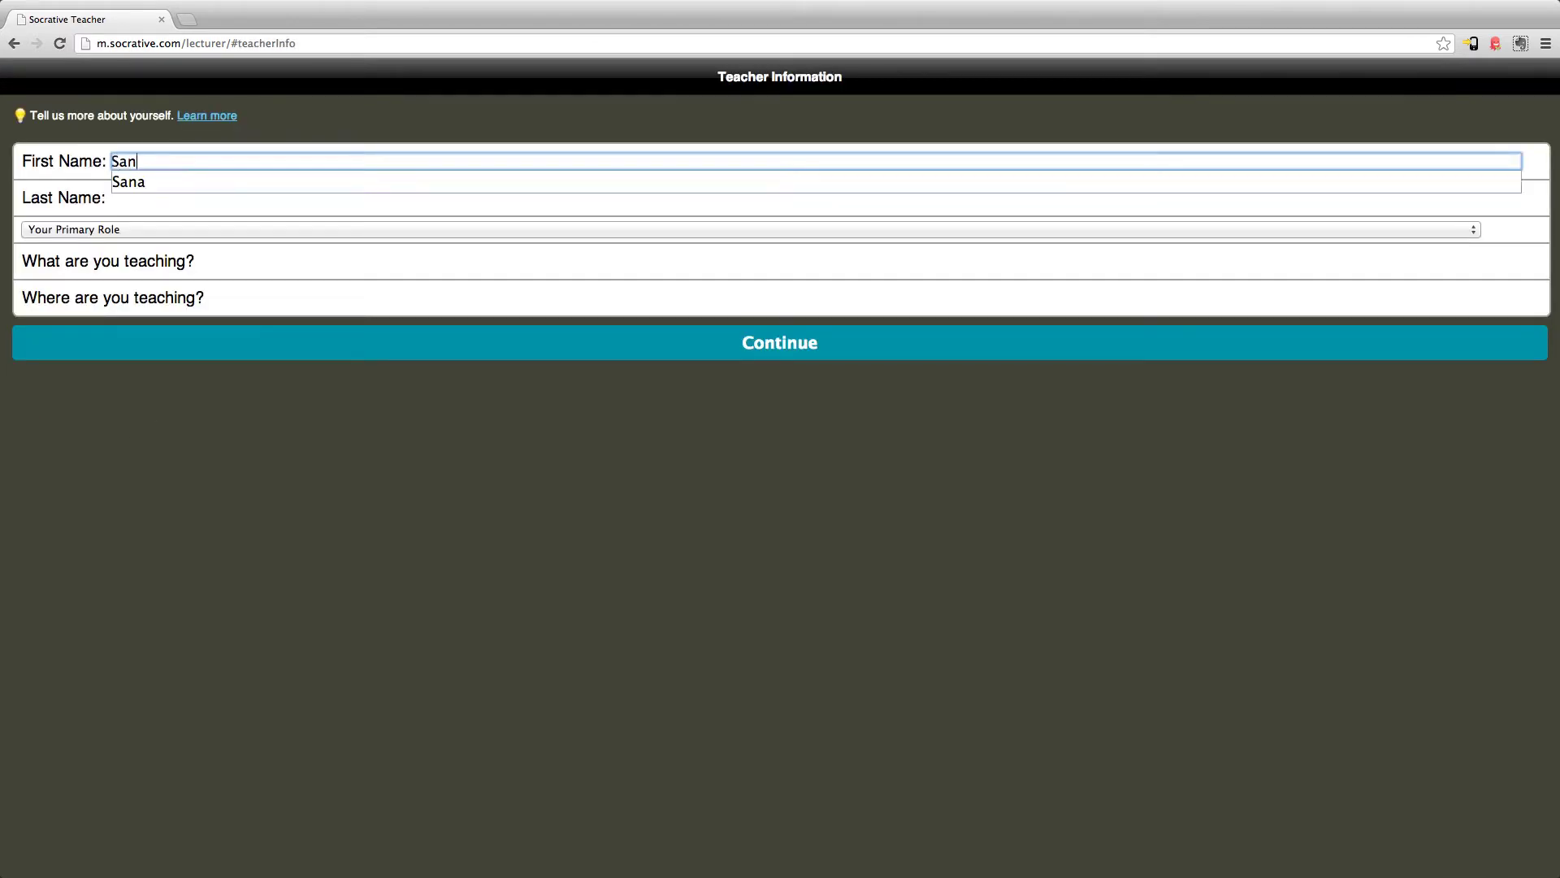
# Enter the teacher's first and last name, role Teacher, subject Math, location Toronto, and submit
pyautogui.press('Tab')
pyautogui.press('Tab')
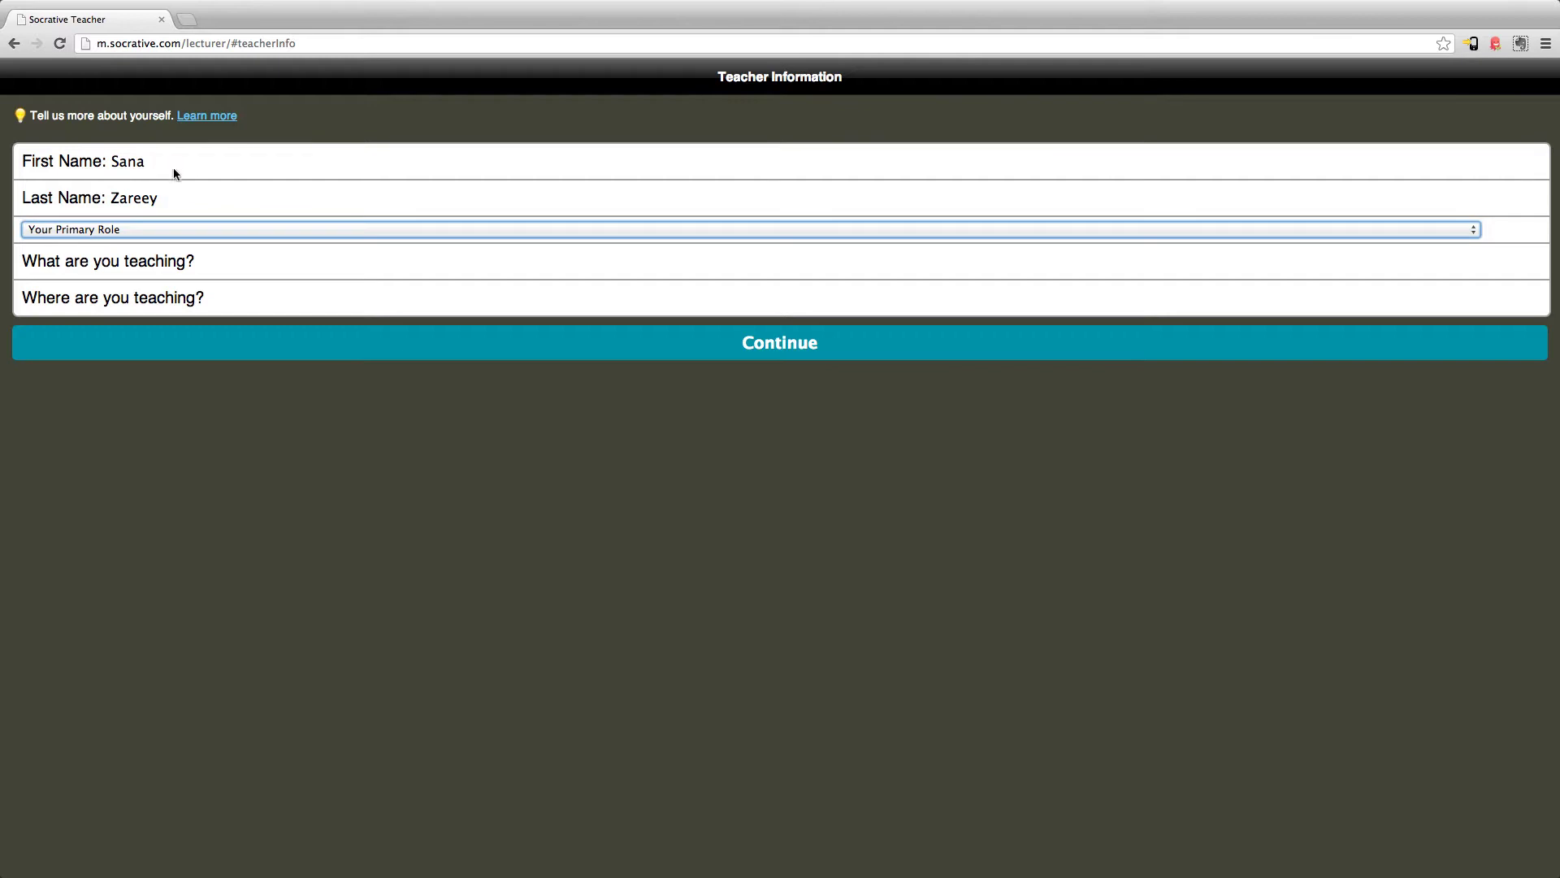
pyautogui.click(181, 232)
pyautogui.click(190, 244)
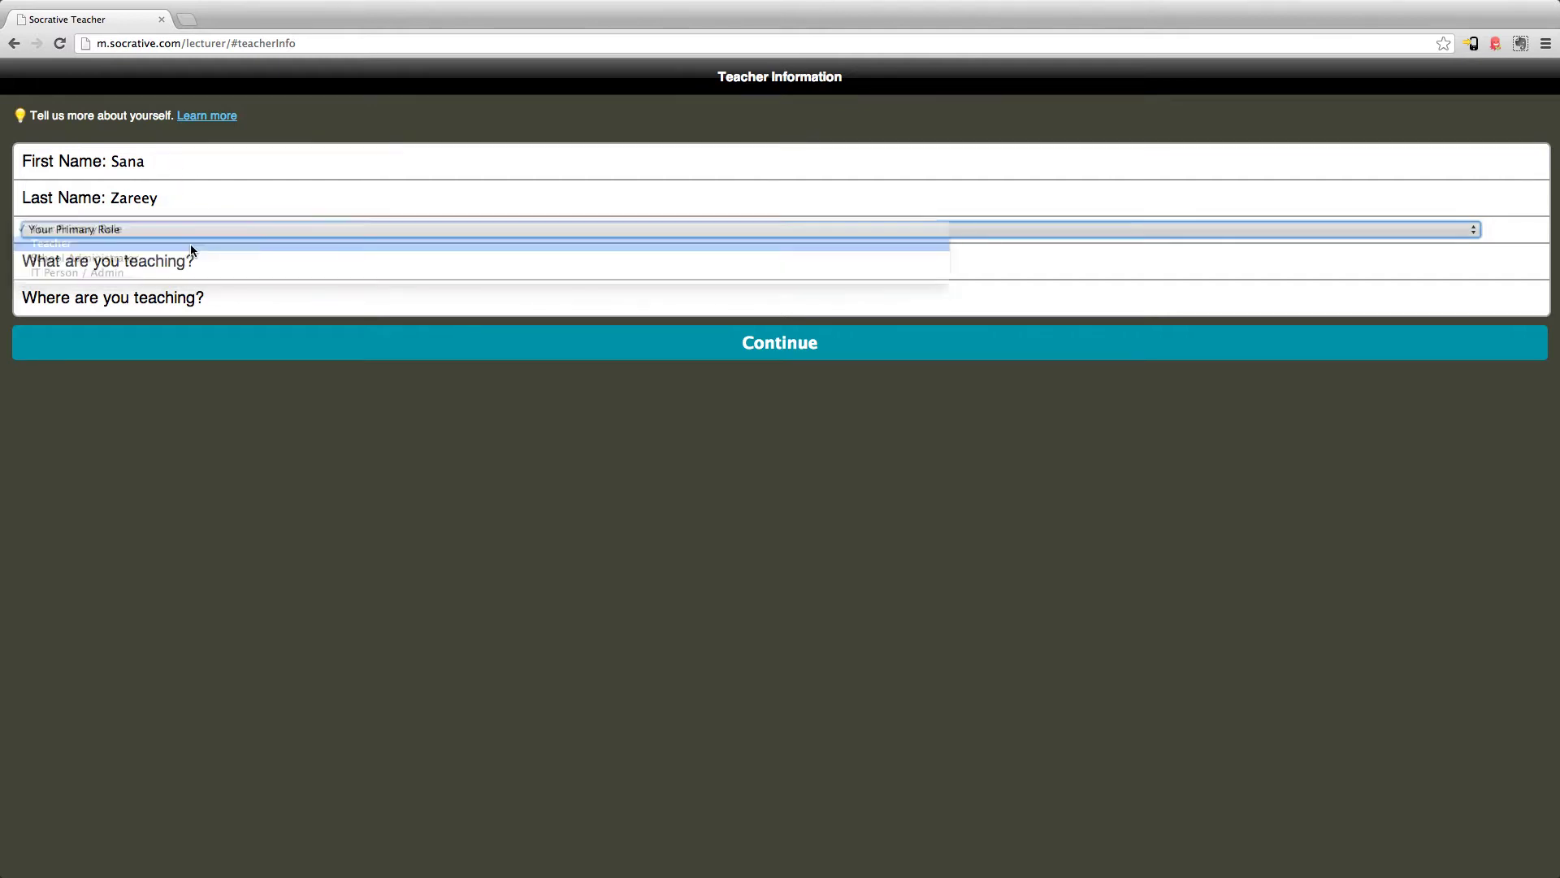
pyautogui.click(220, 263)
pyautogui.write('Math')
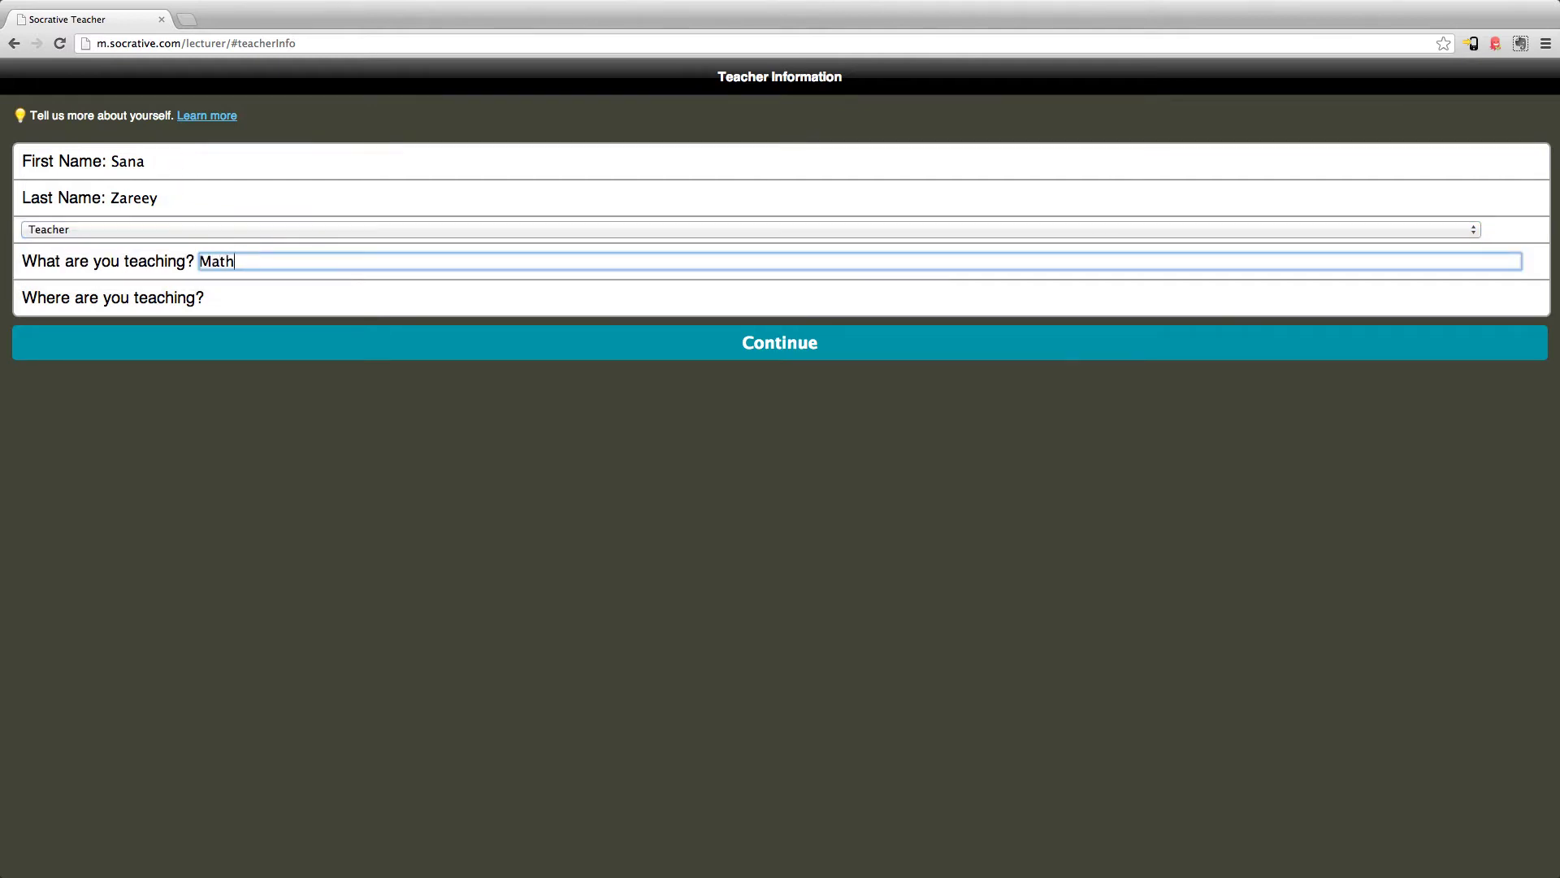
pyautogui.click(213, 297)
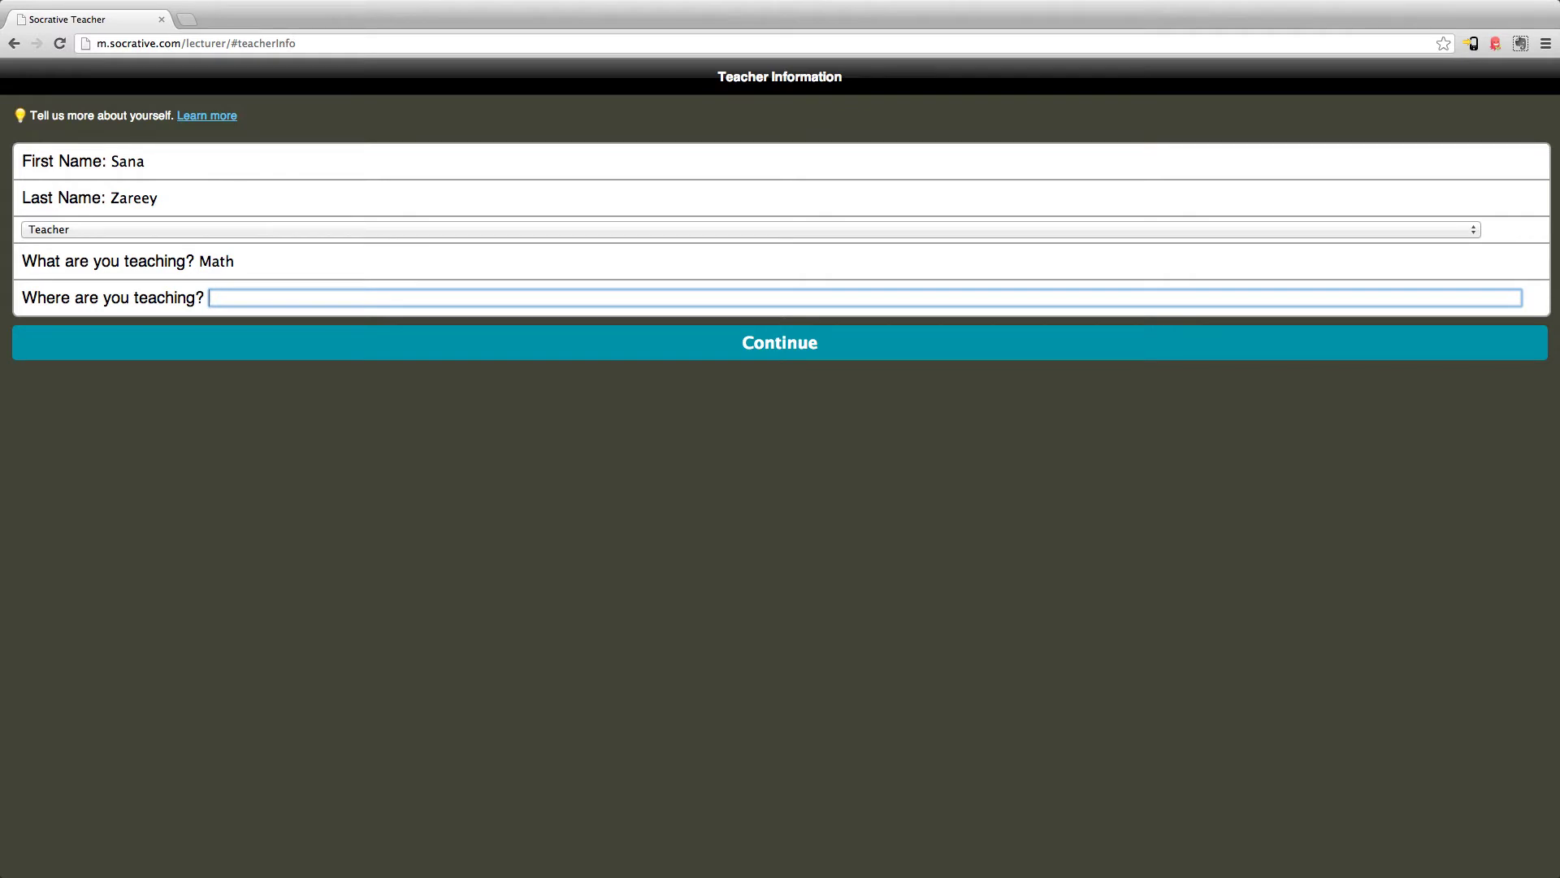
pyautogui.write('Toronto')
pyautogui.click(602, 358)
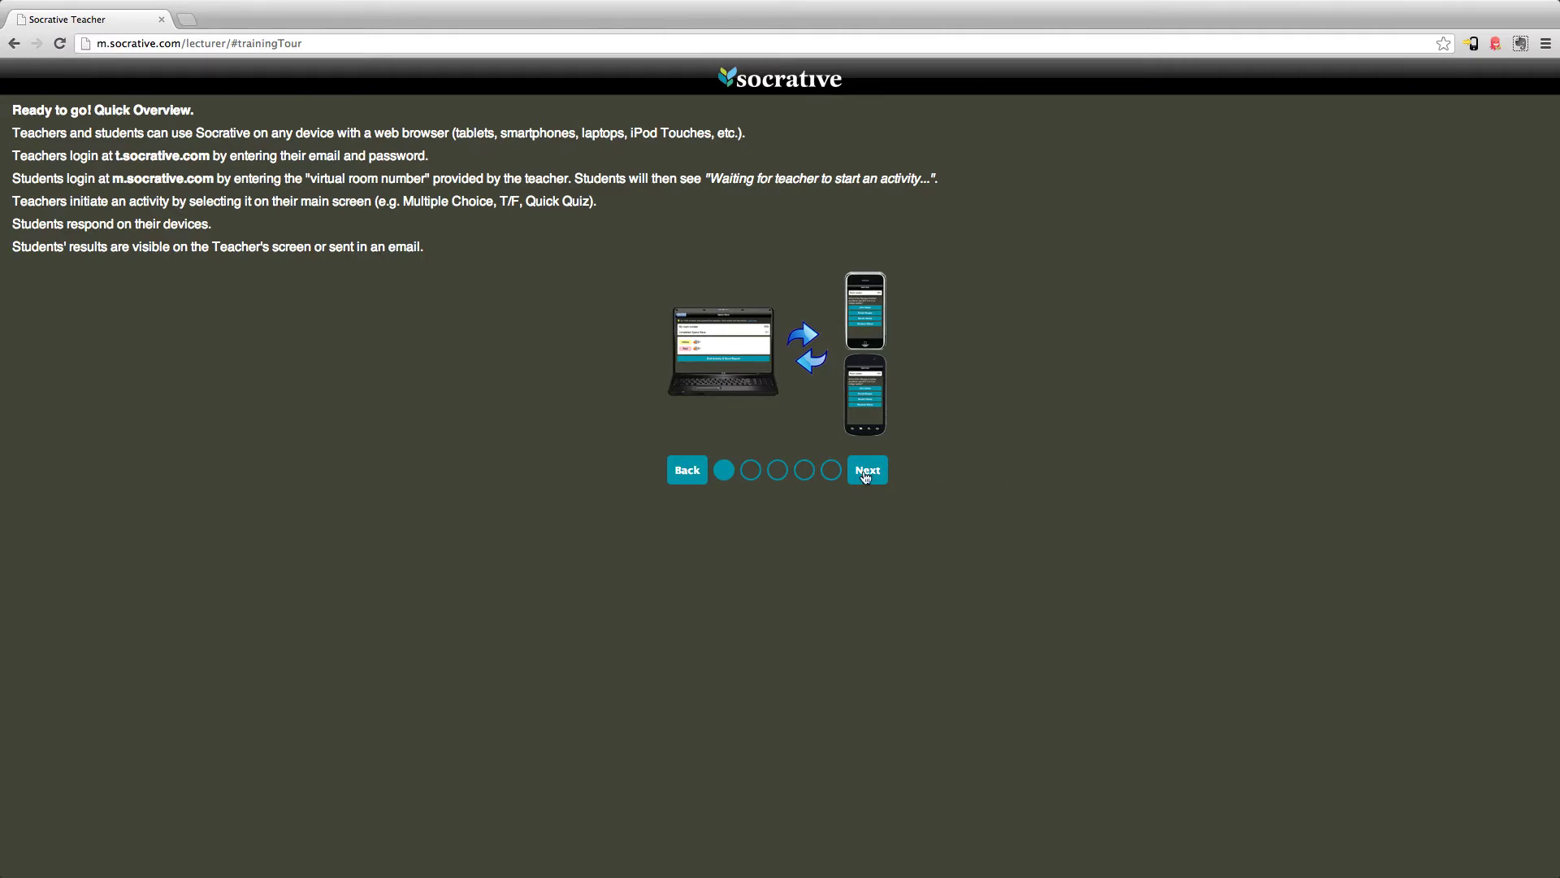
# Page through the Quick Overview tour and dismiss the 'You're ready to go!' popup
pyautogui.click(865, 473)
pyautogui.click(868, 643)
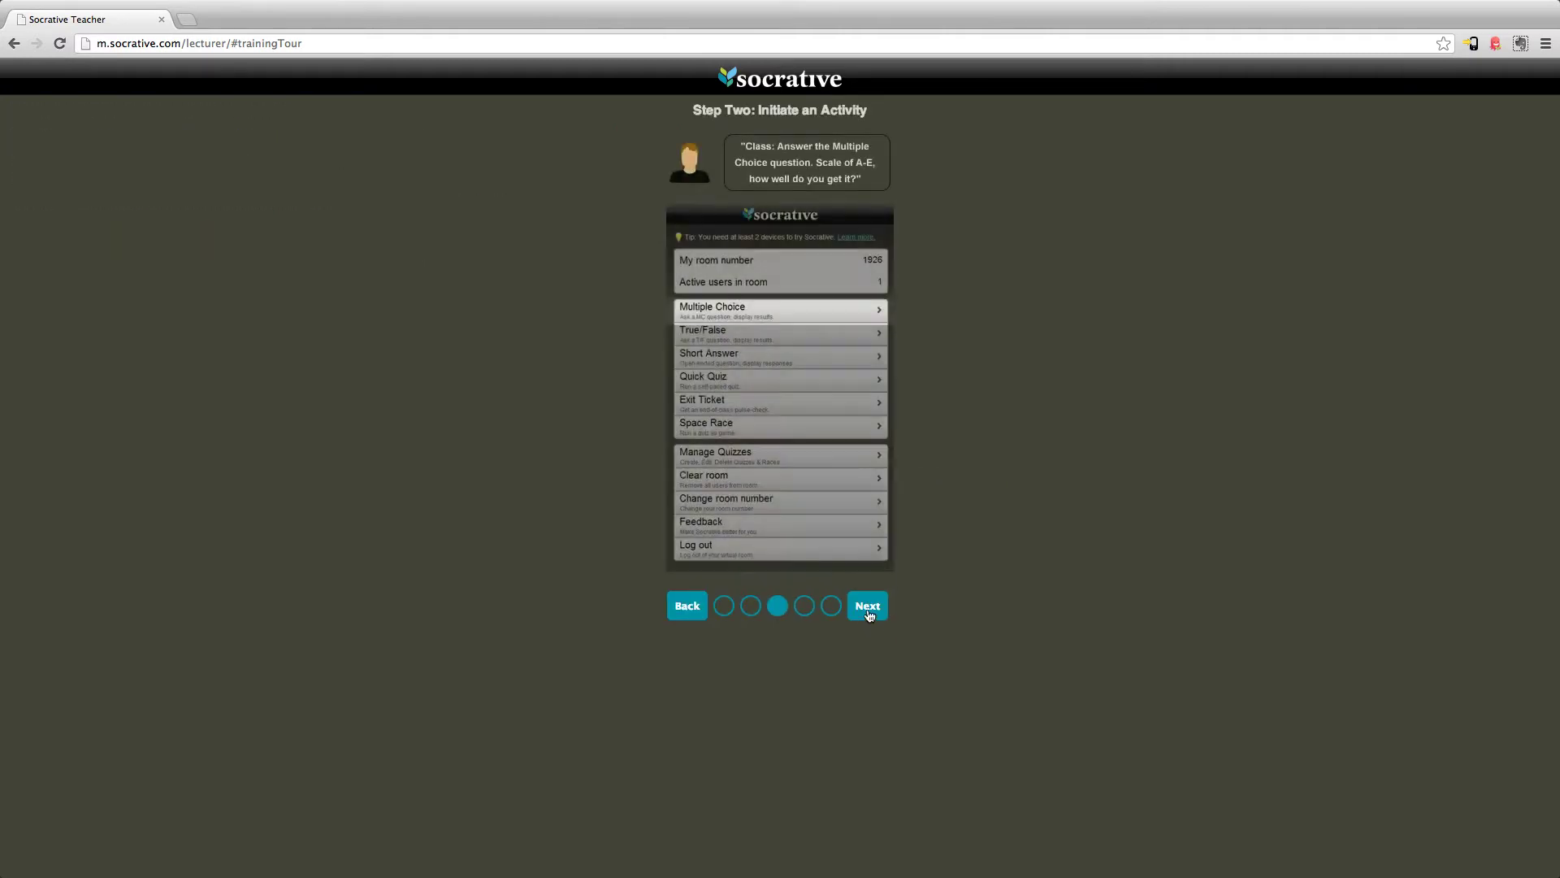
pyautogui.click(867, 616)
pyautogui.click(870, 333)
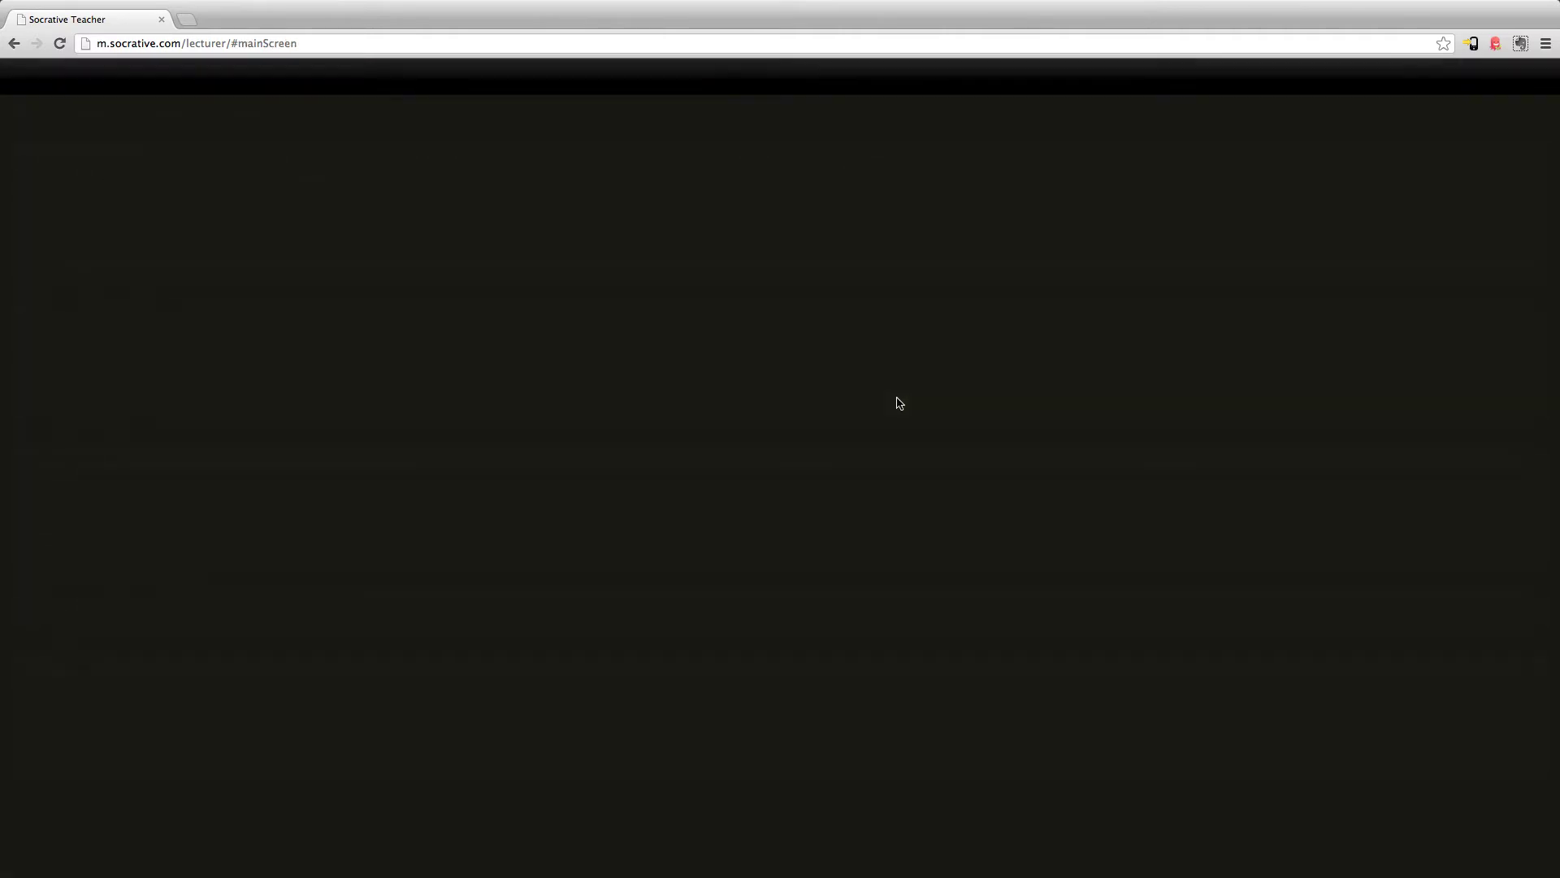
pyautogui.click(845, 482)
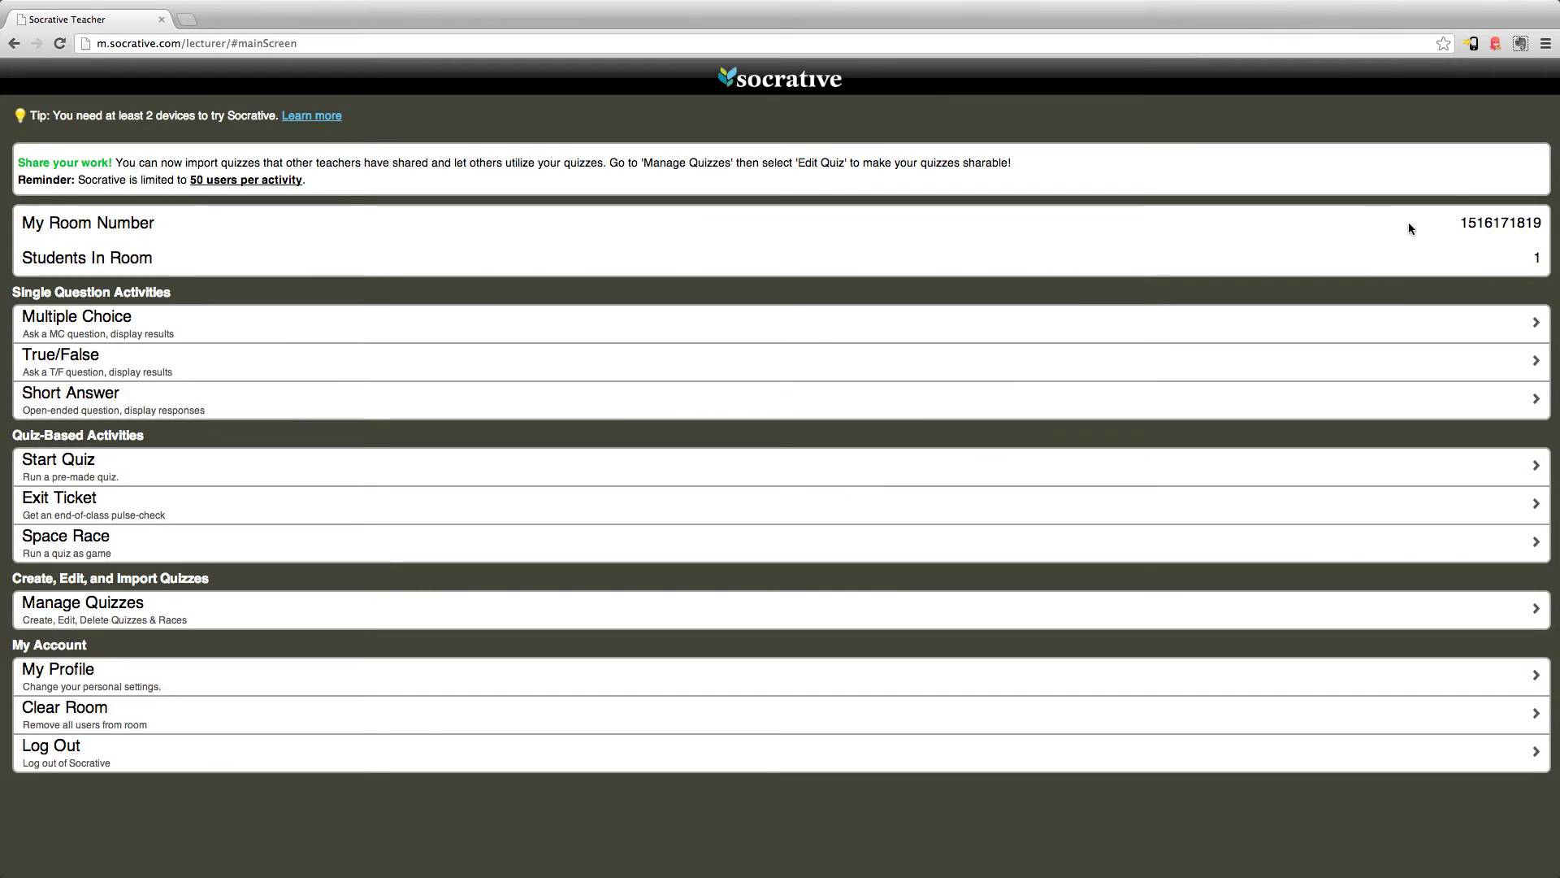
pyautogui.doubleClick(1492, 223)
pyautogui.click(1481, 248)
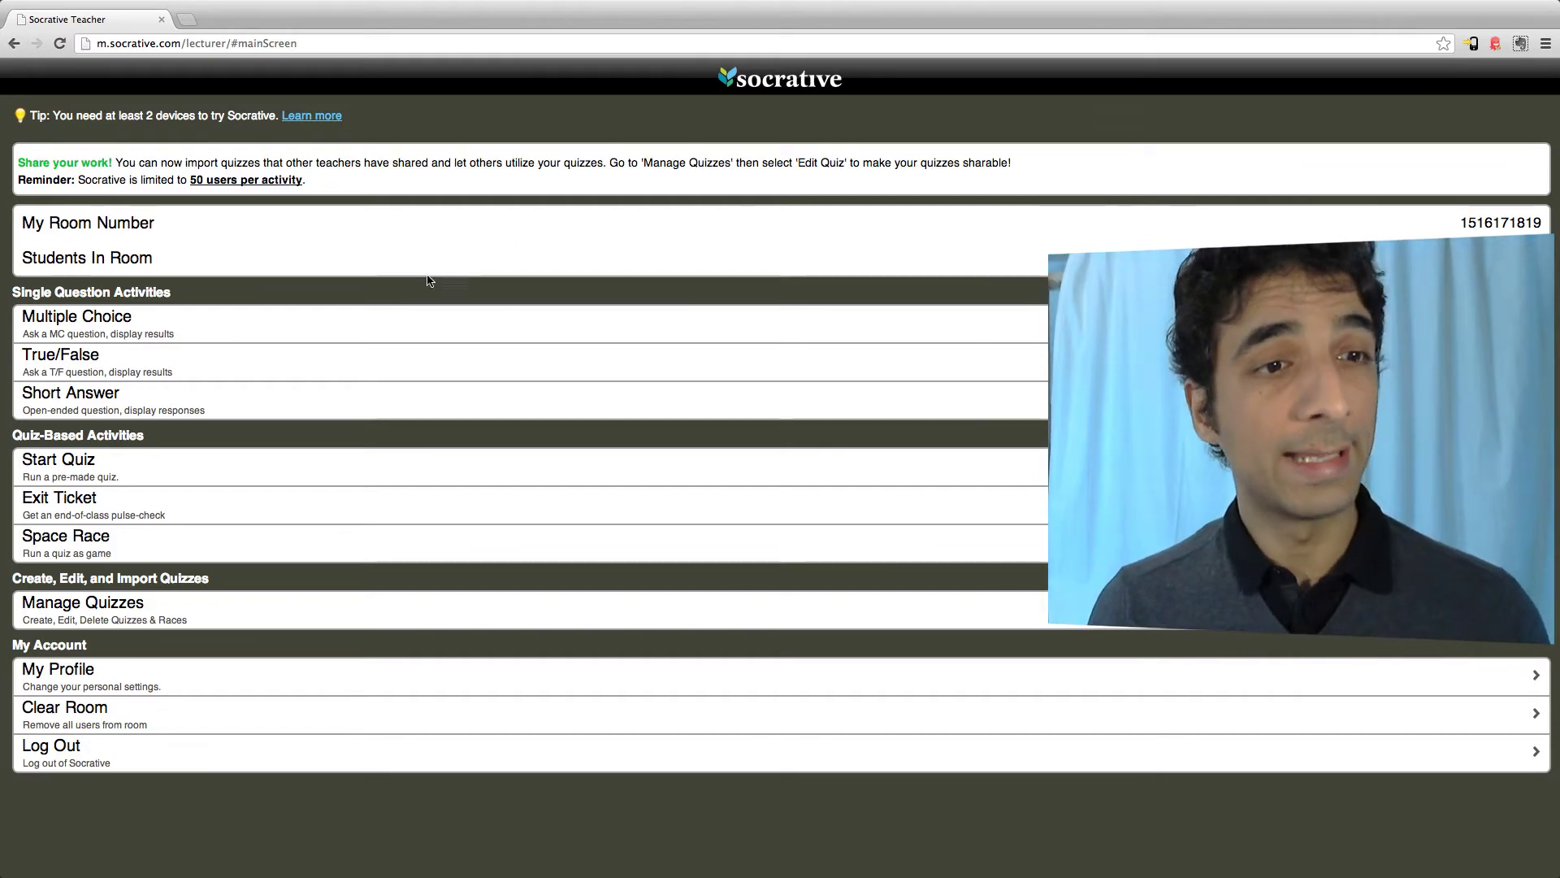
pyautogui.click(365, 324)
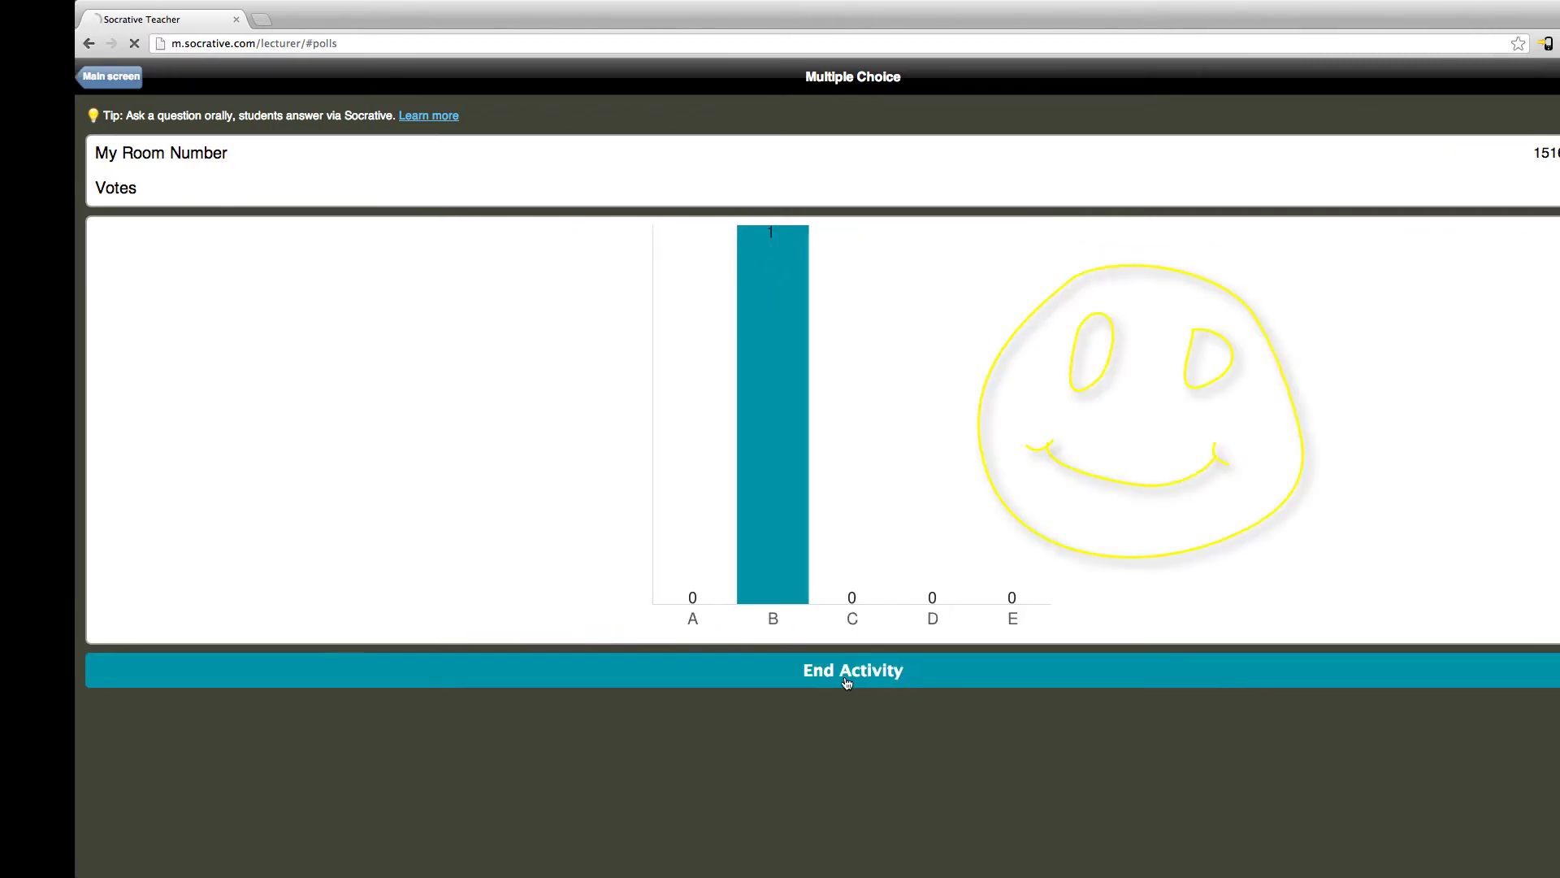
pyautogui.click(772, 683)
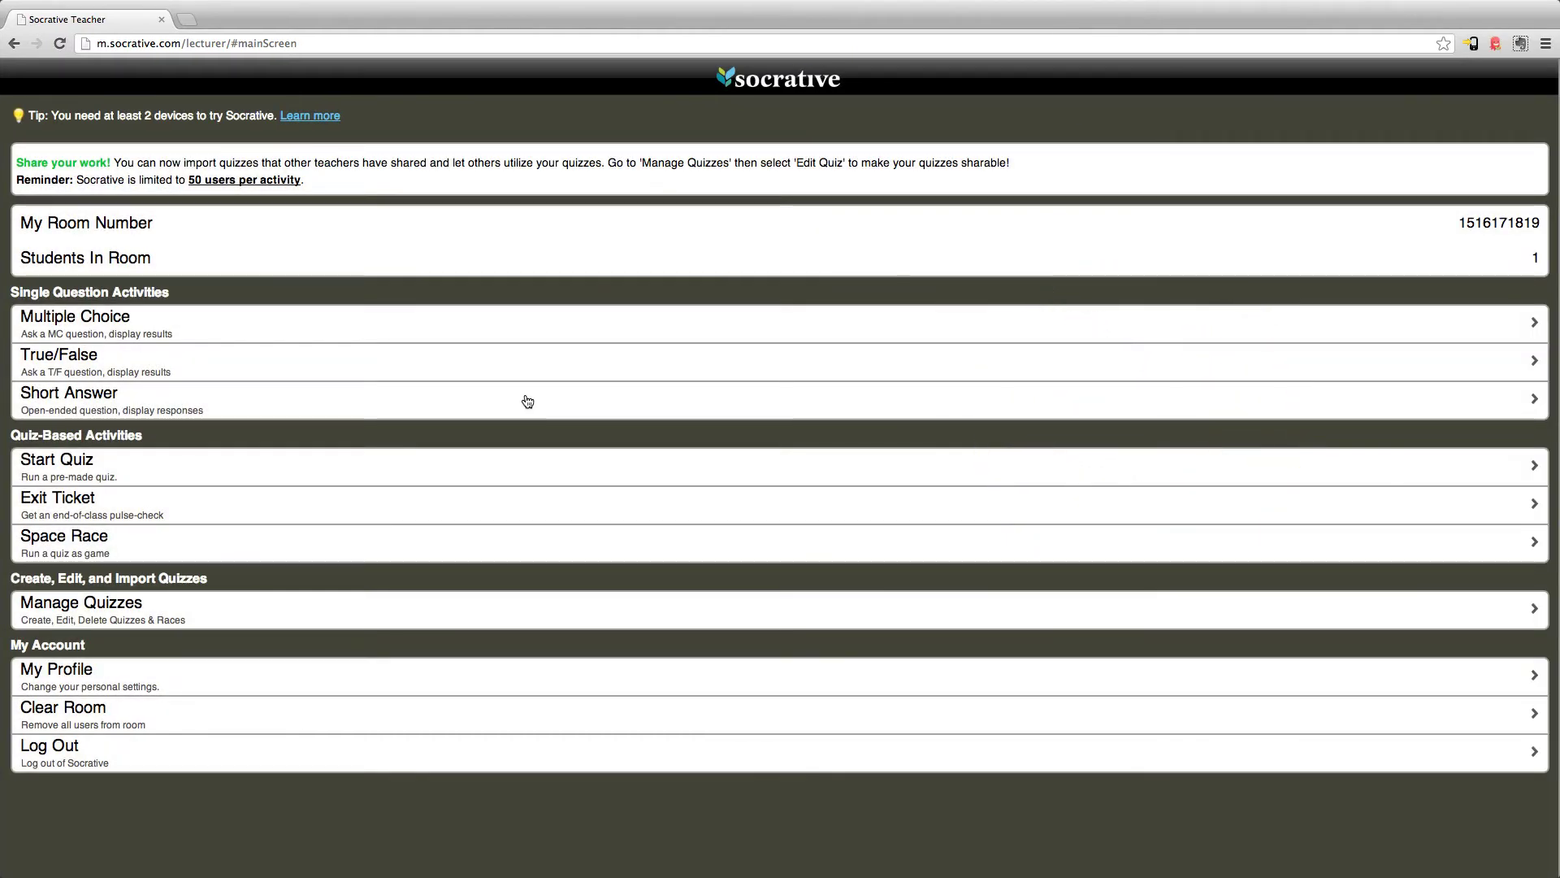
# Run a short answer activity, hide and restore the response, try a vote, then end it
pyautogui.click(528, 404)
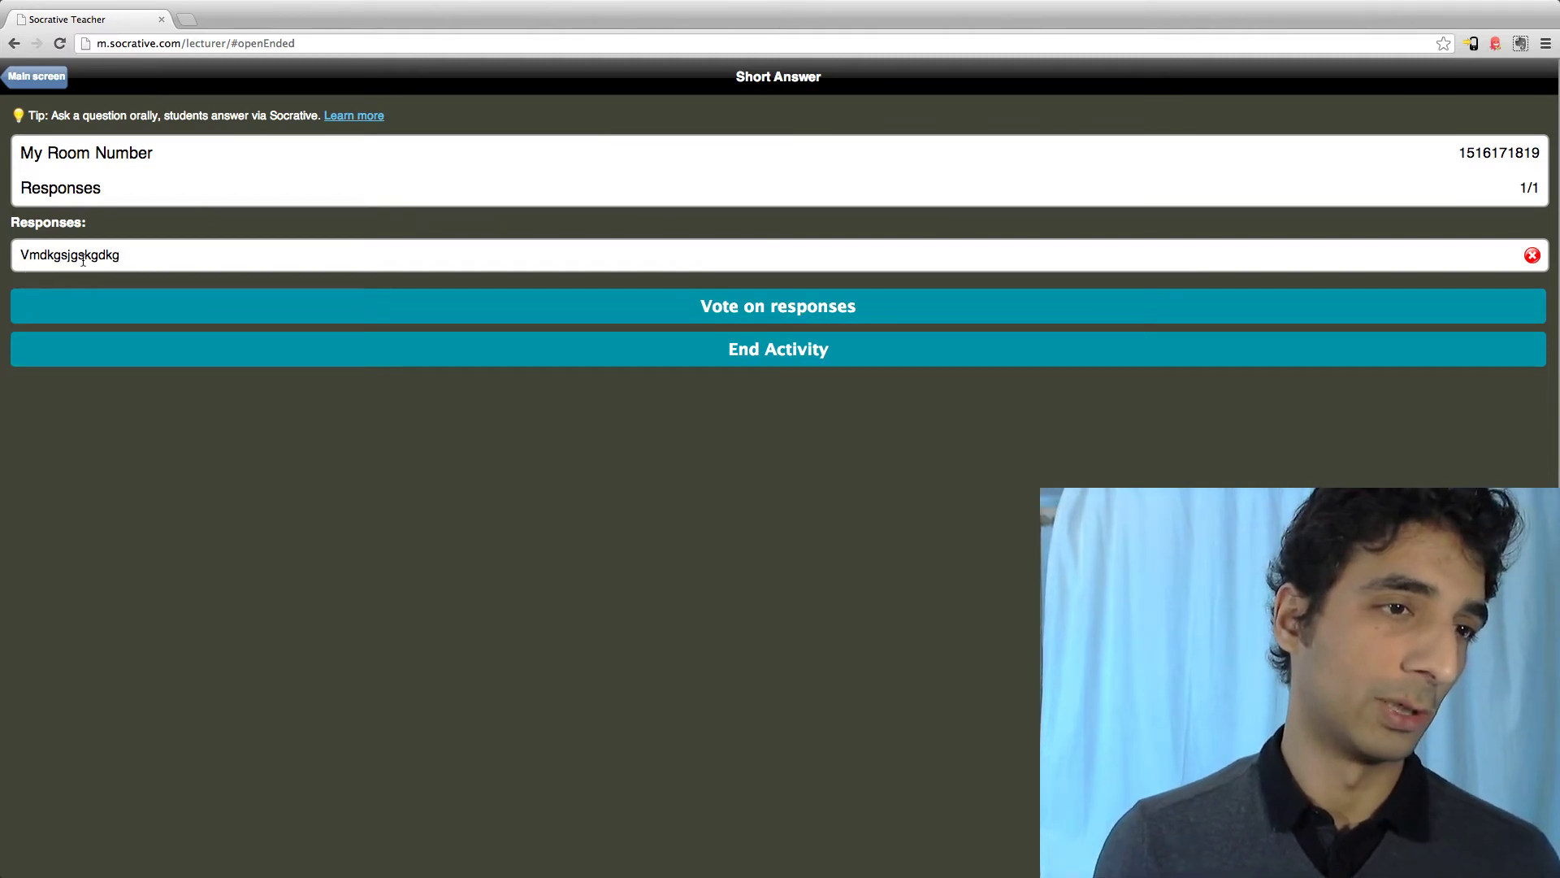
pyautogui.click(1532, 257)
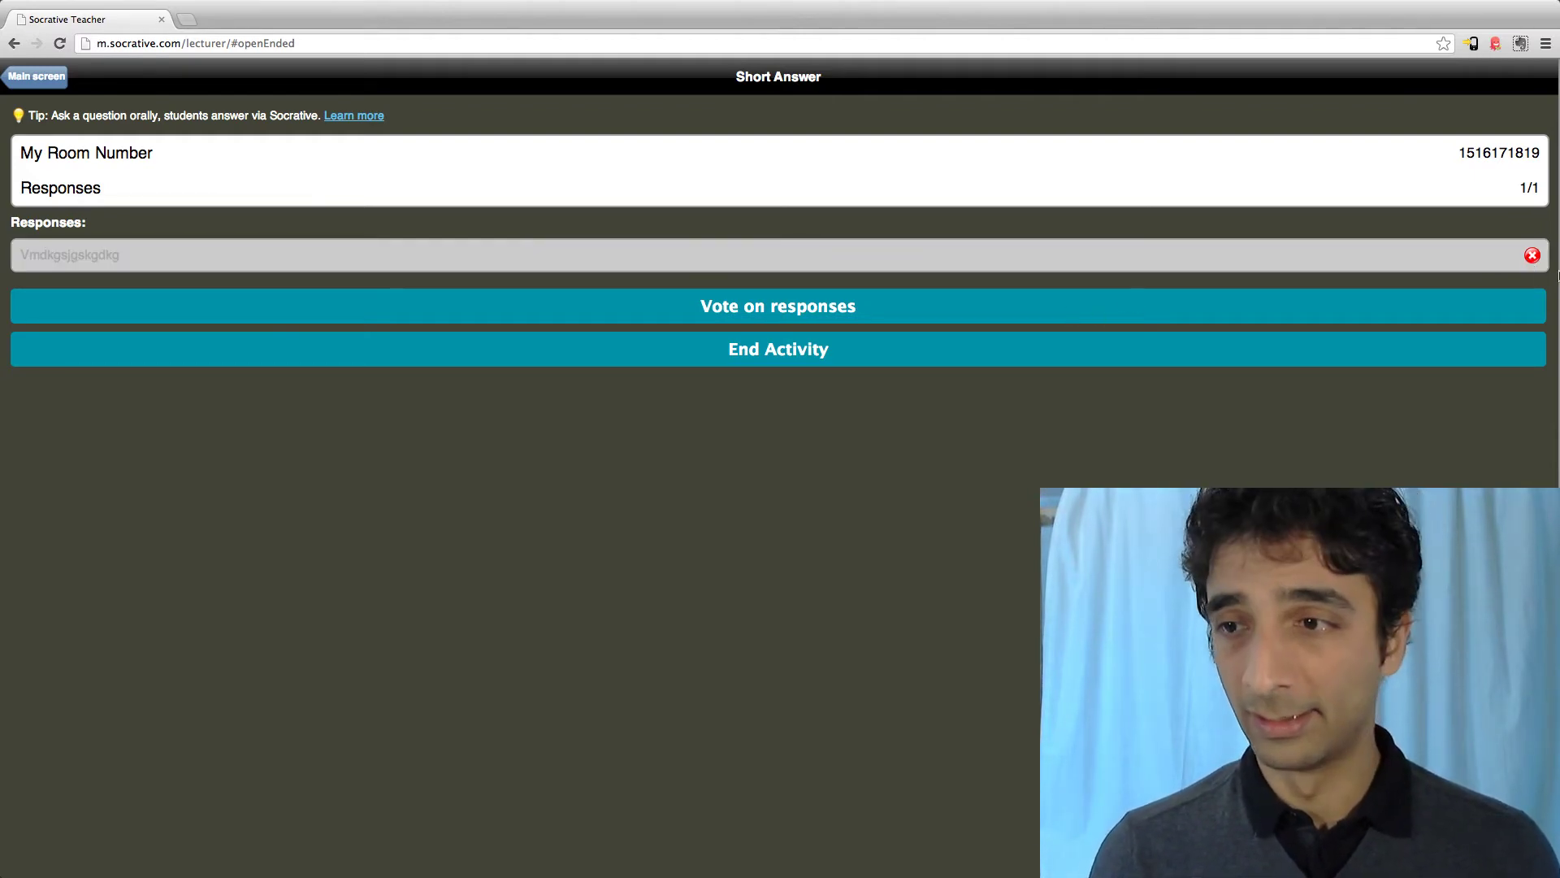
pyautogui.click(1532, 257)
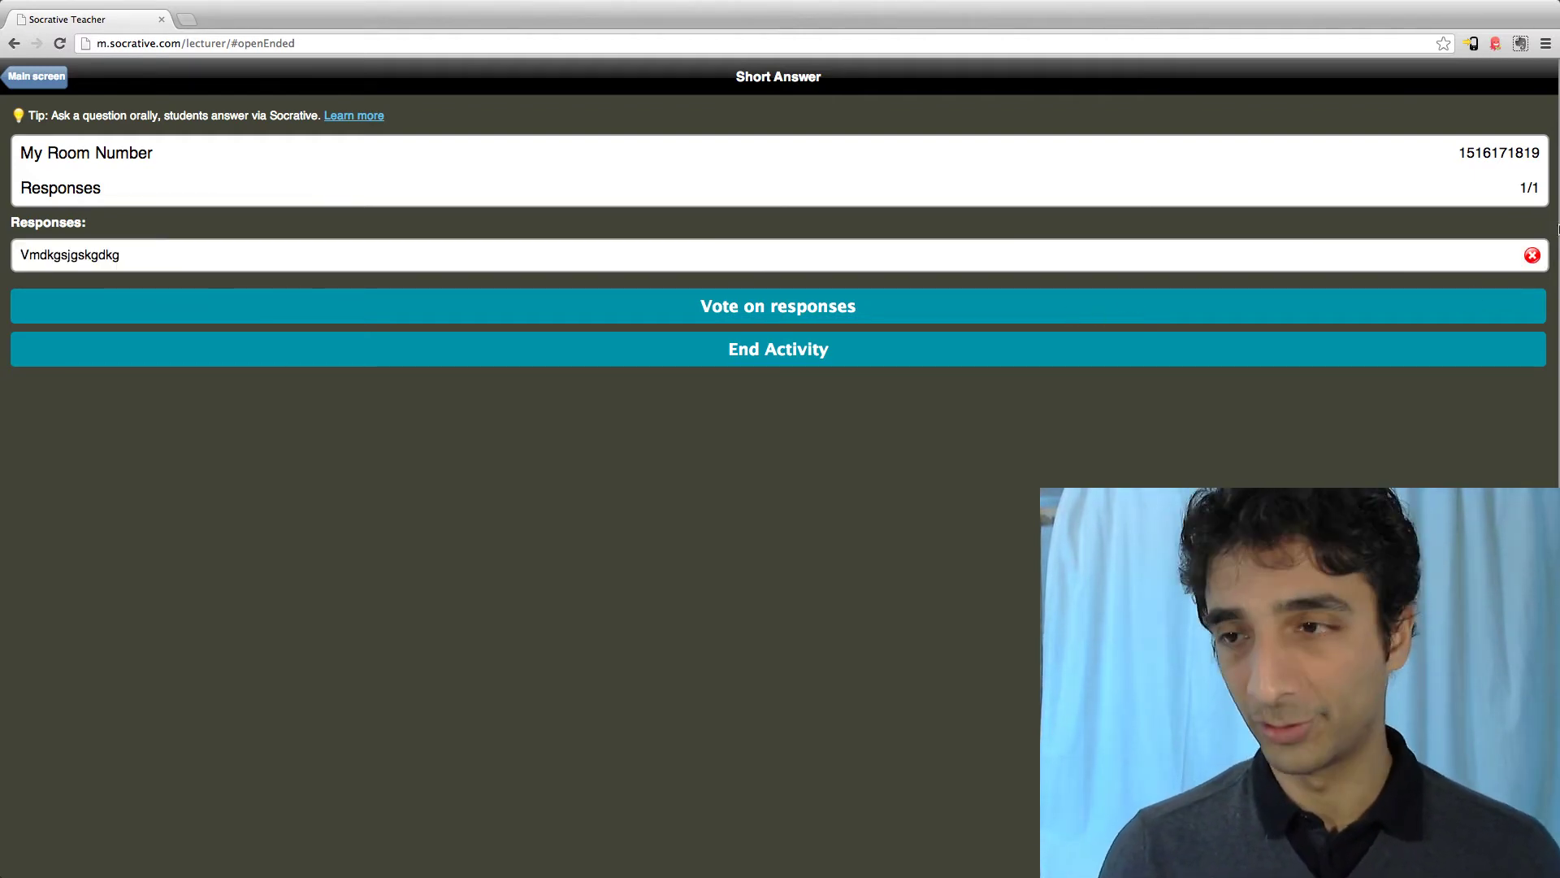
pyautogui.click(739, 314)
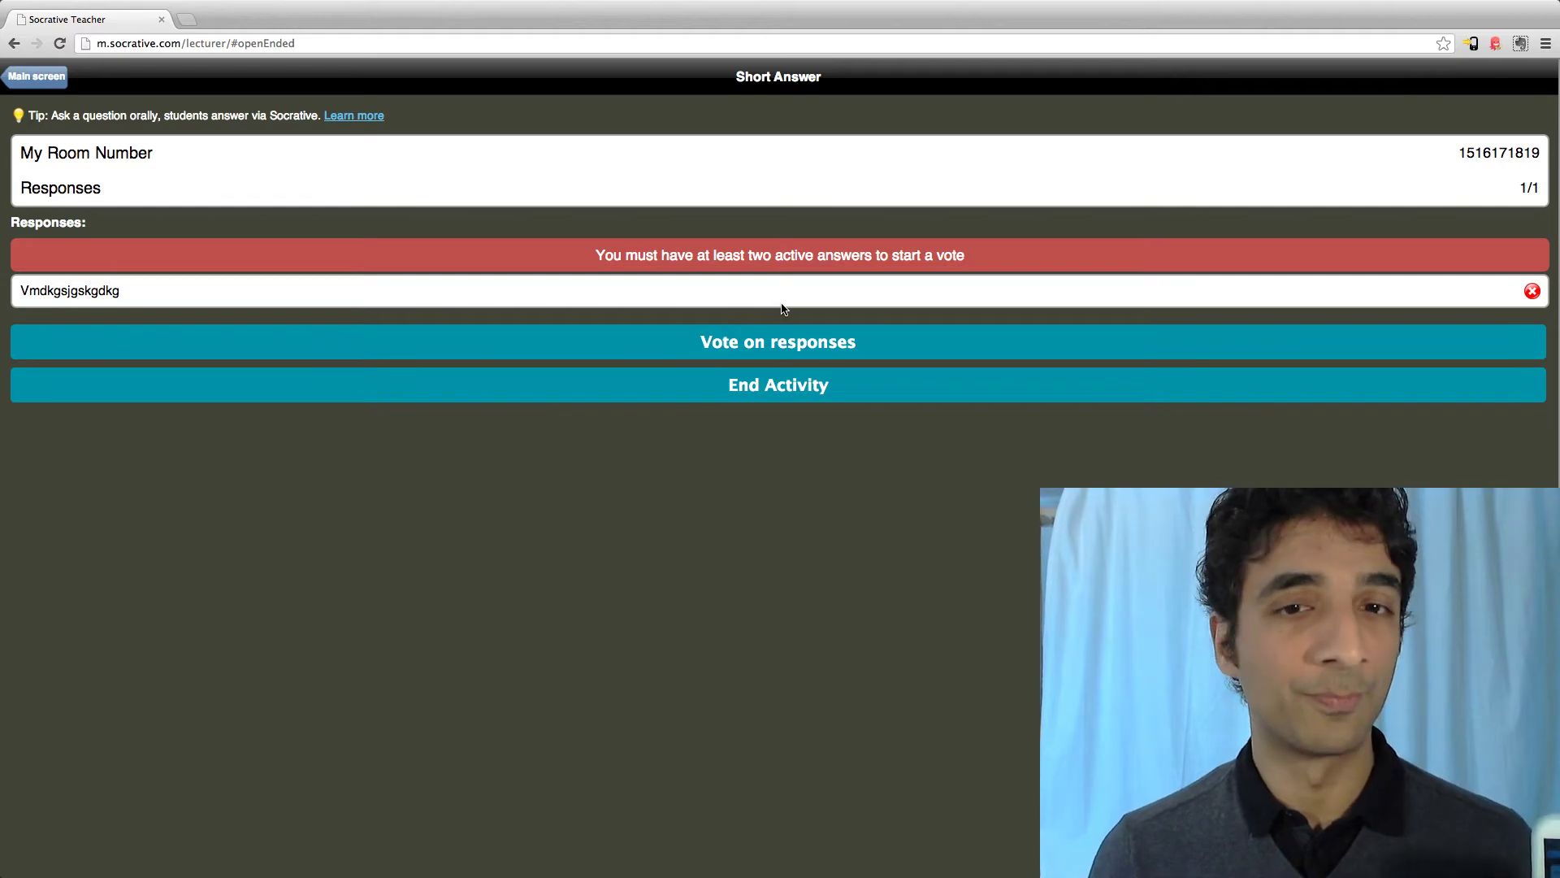
pyautogui.click(774, 389)
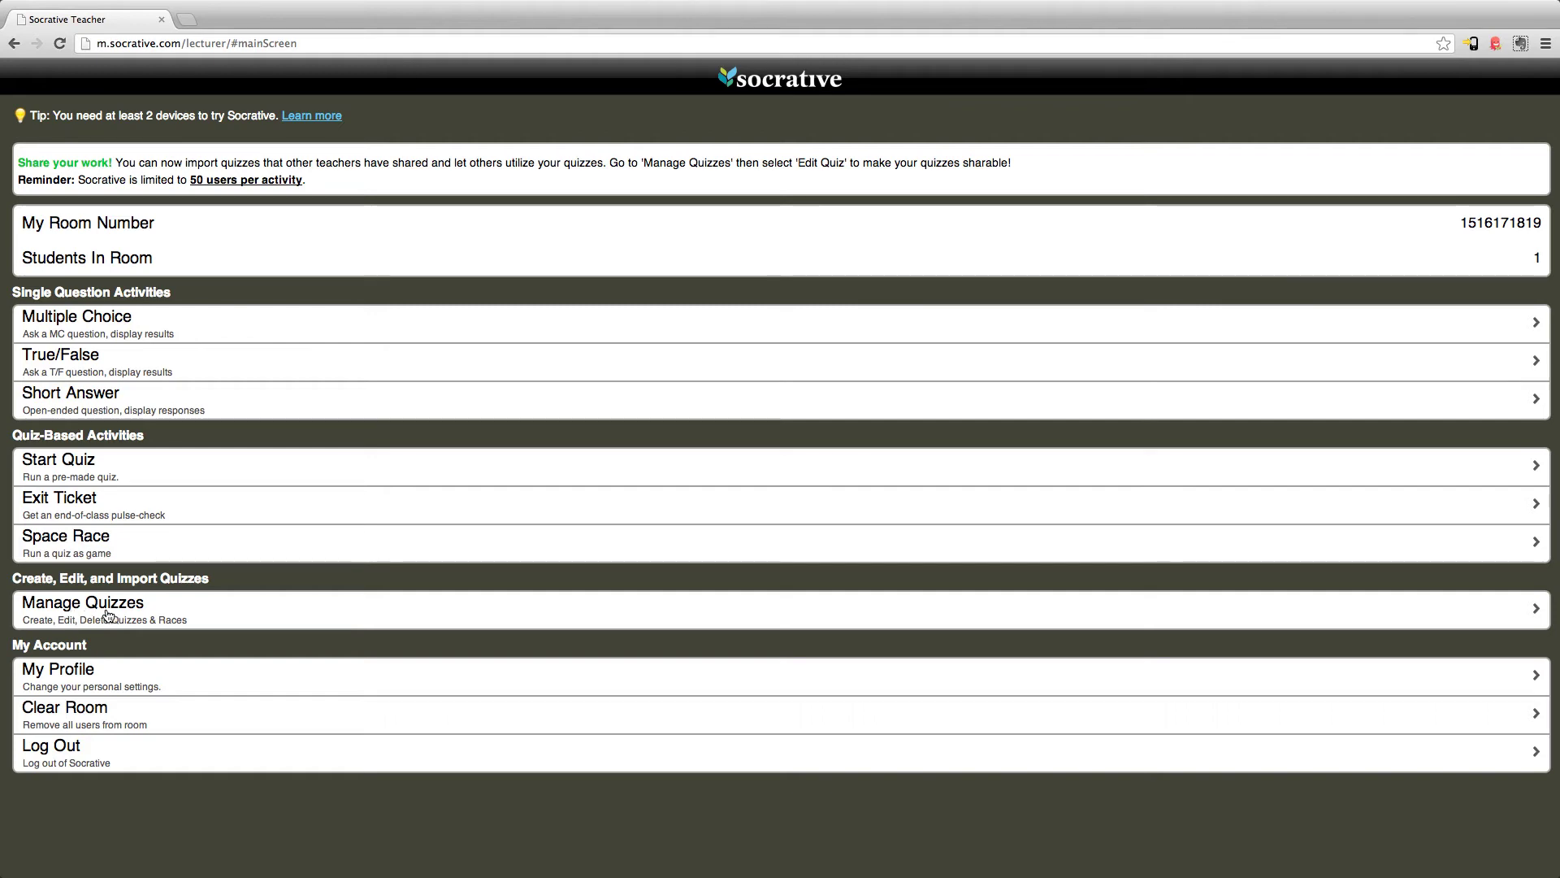
# In Manage Quizzes, select the saved Feedback quiz and open it for editing
pyautogui.click(108, 616)
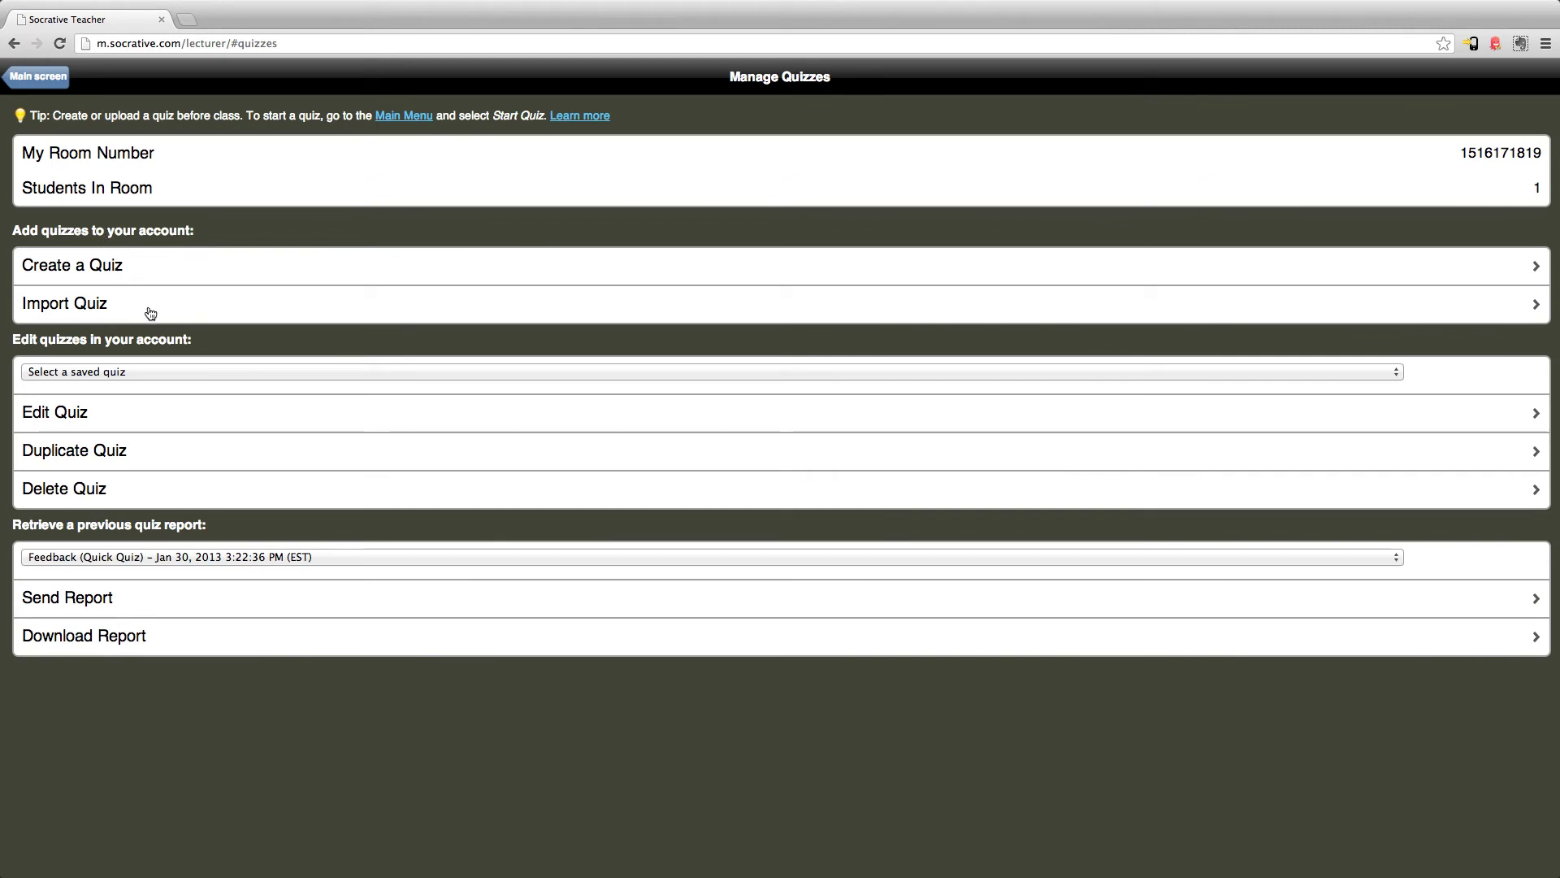
pyautogui.click(145, 373)
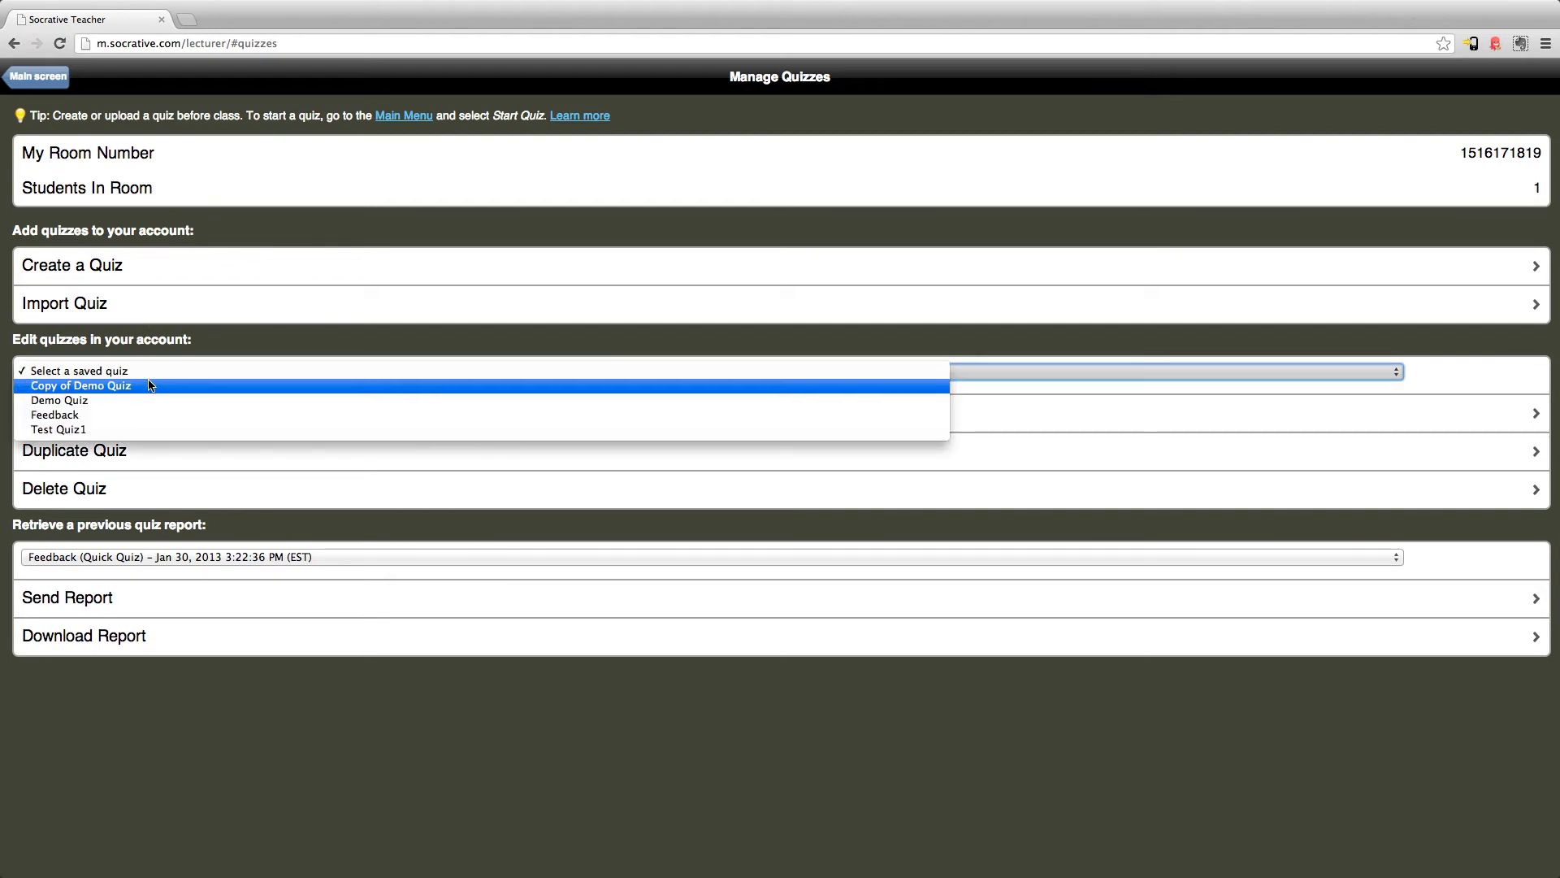
pyautogui.click(143, 416)
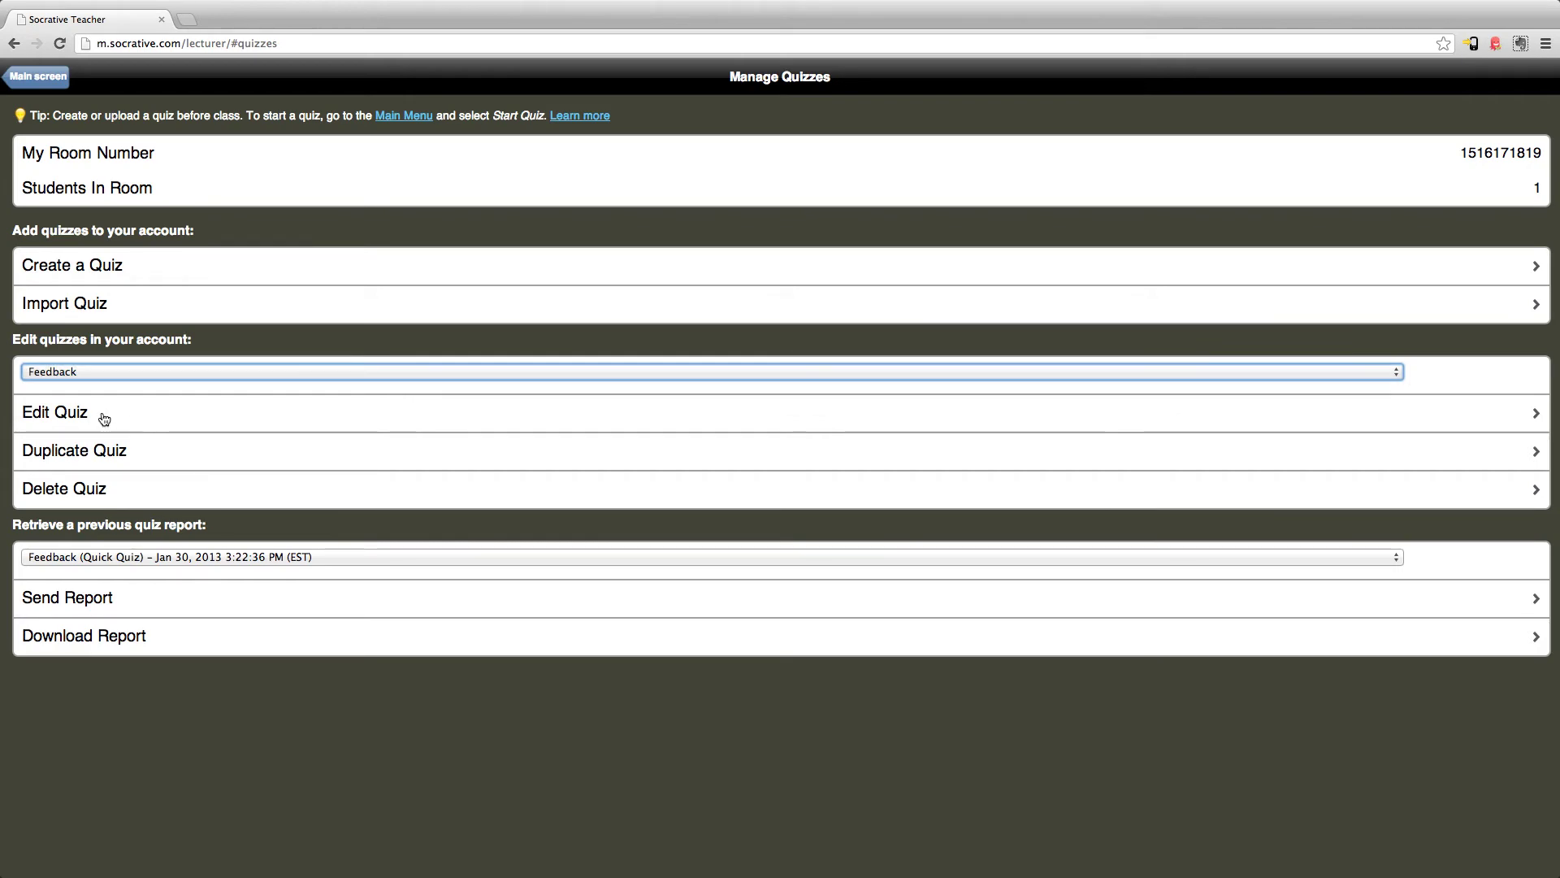
pyautogui.click(45, 412)
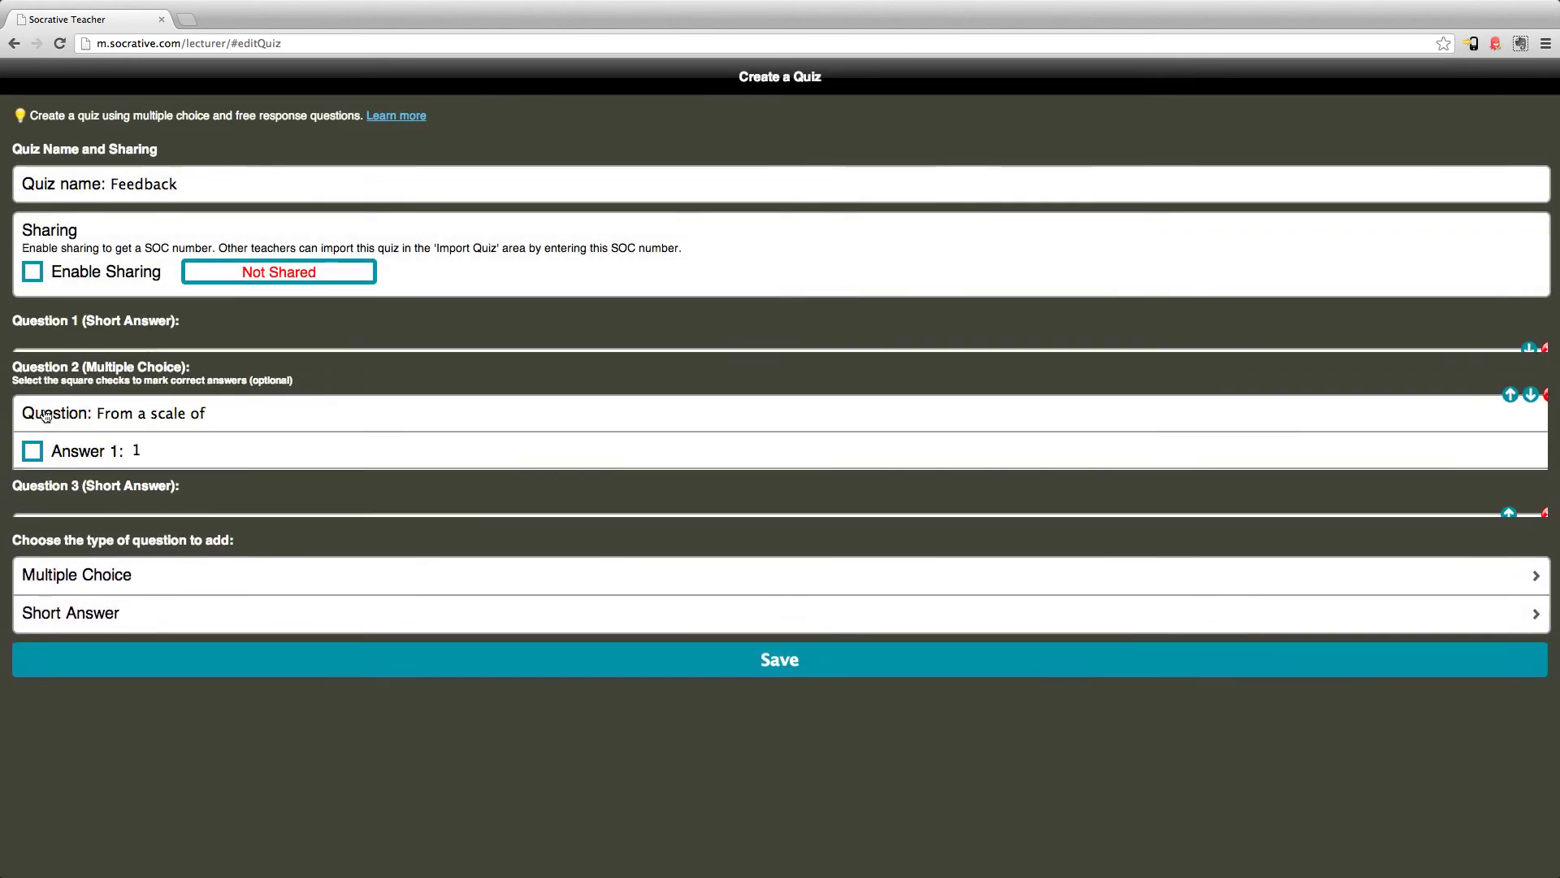
# Scroll through the Feedback quiz editor to review its three questions
pyautogui.scroll(-2, 349, 448)
pyautogui.scroll(-2, 349, 449)
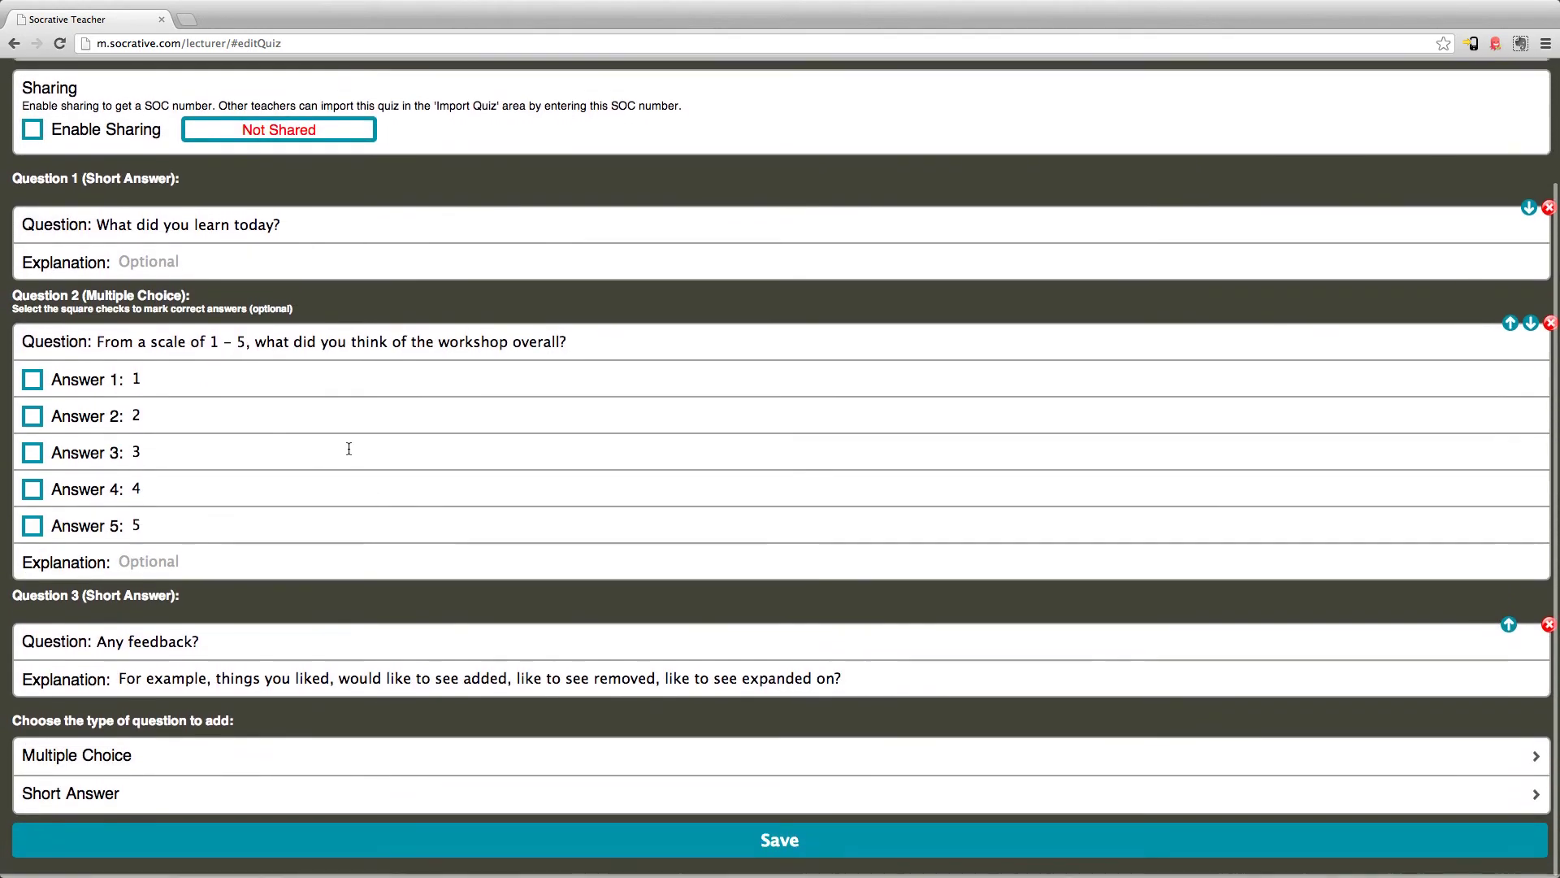
pyautogui.scroll(3, 348, 448)
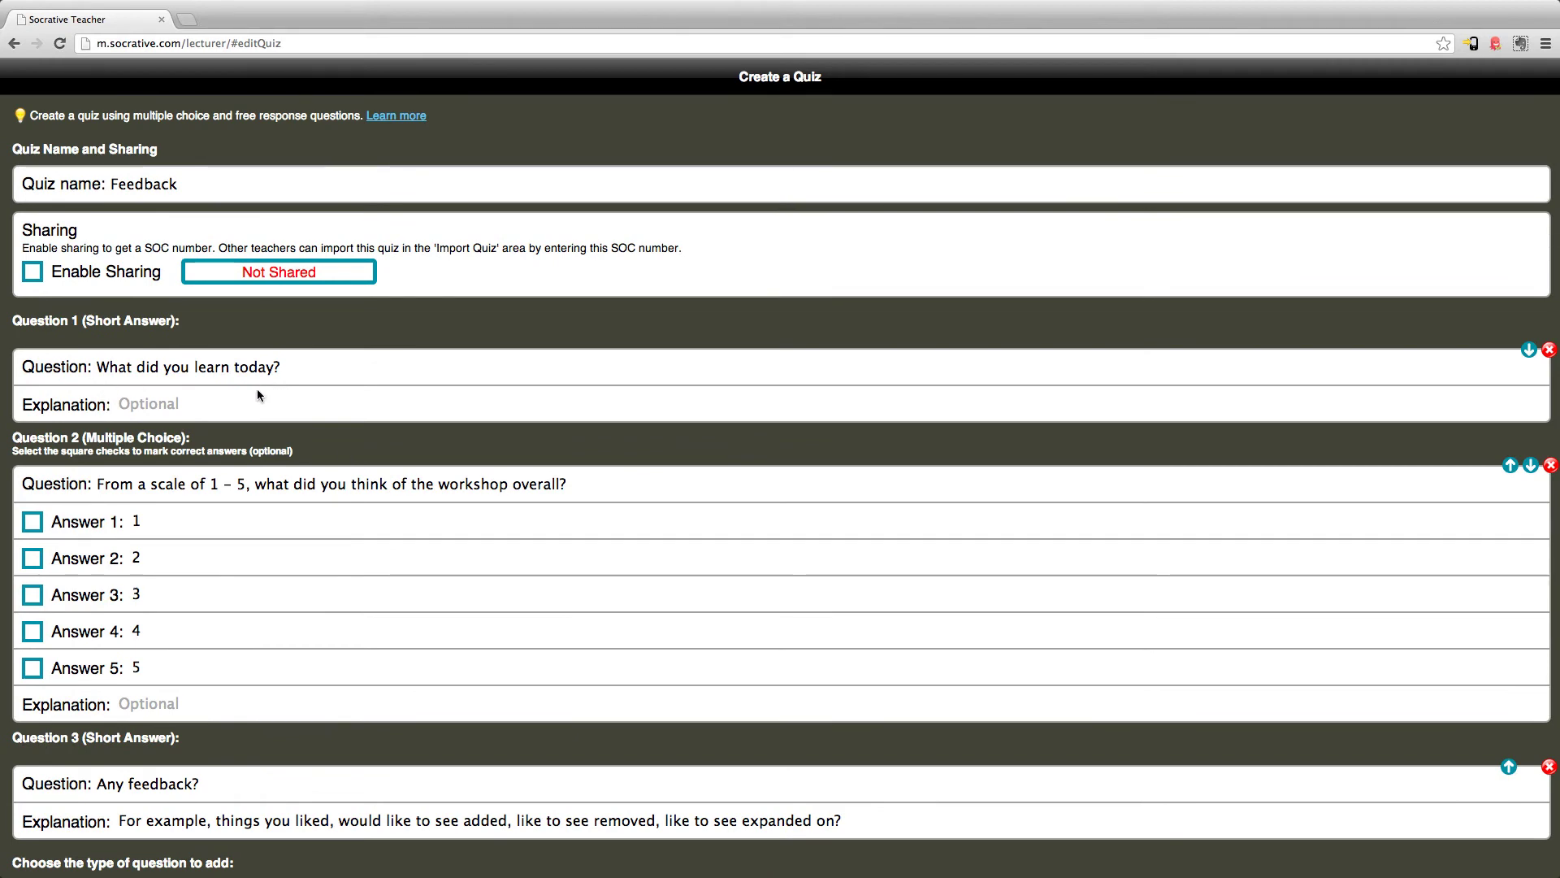
pyautogui.scroll(-3, 258, 395)
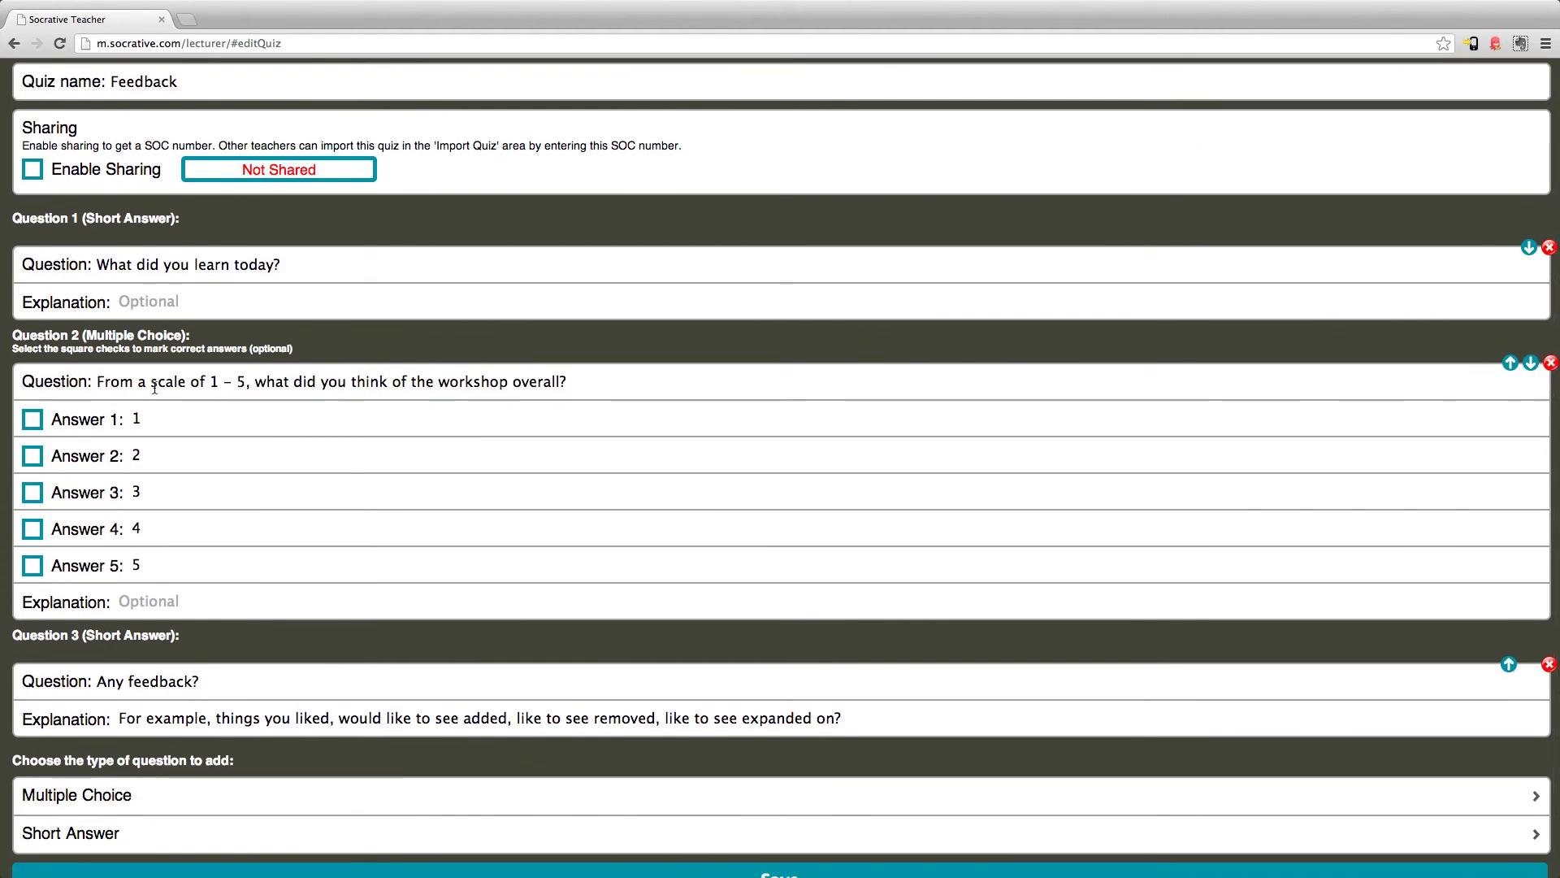
pyautogui.scroll(-1, 155, 389)
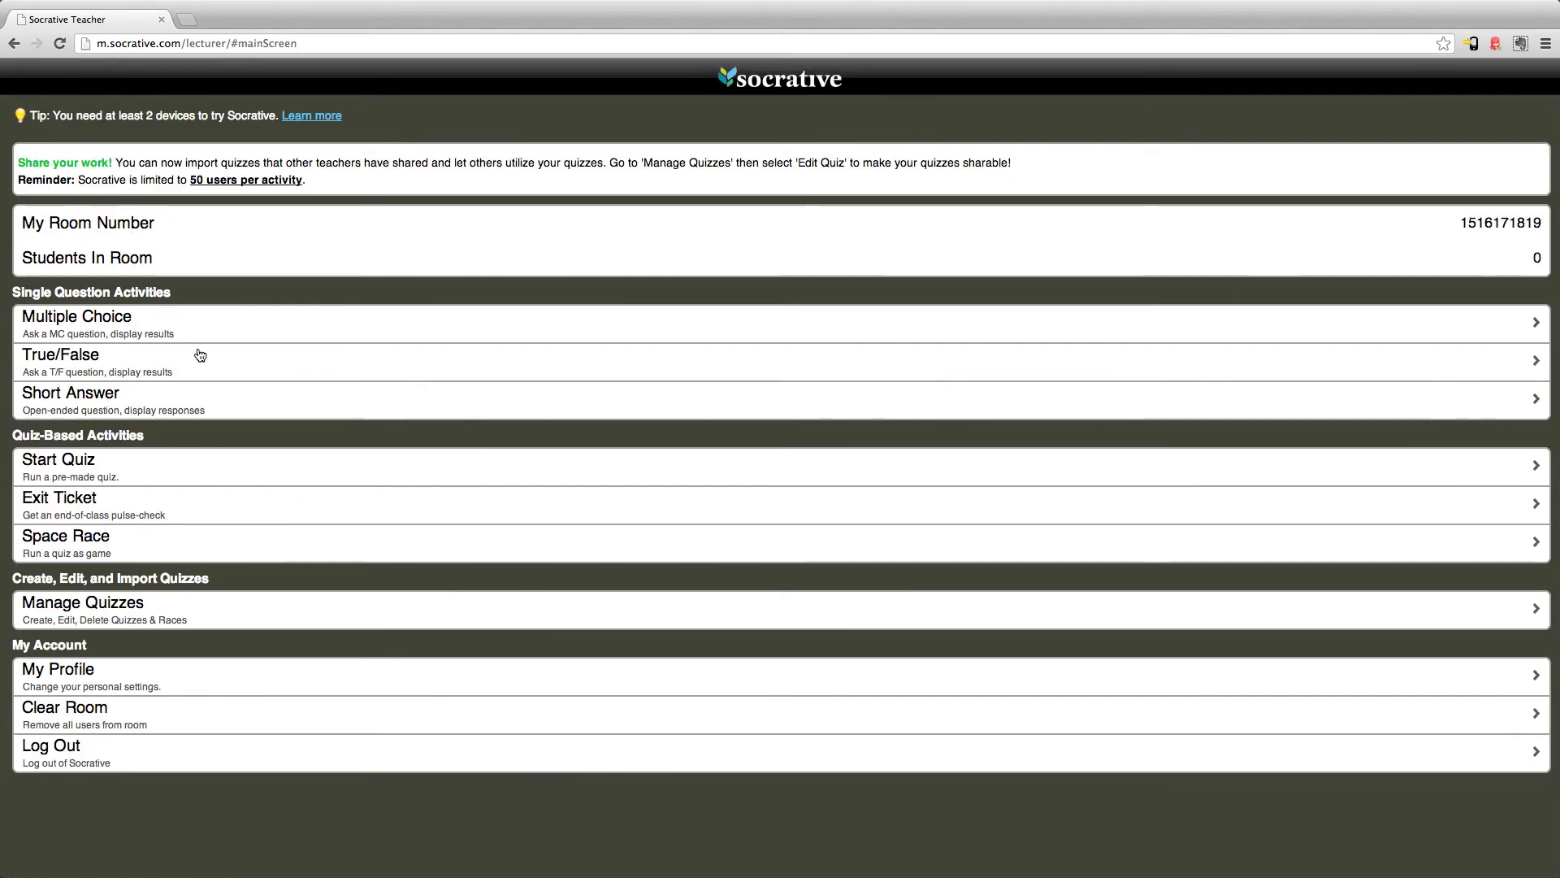
# Start My First Quiz on Socrative as a Student Paced Quiz
pyautogui.click(192, 471)
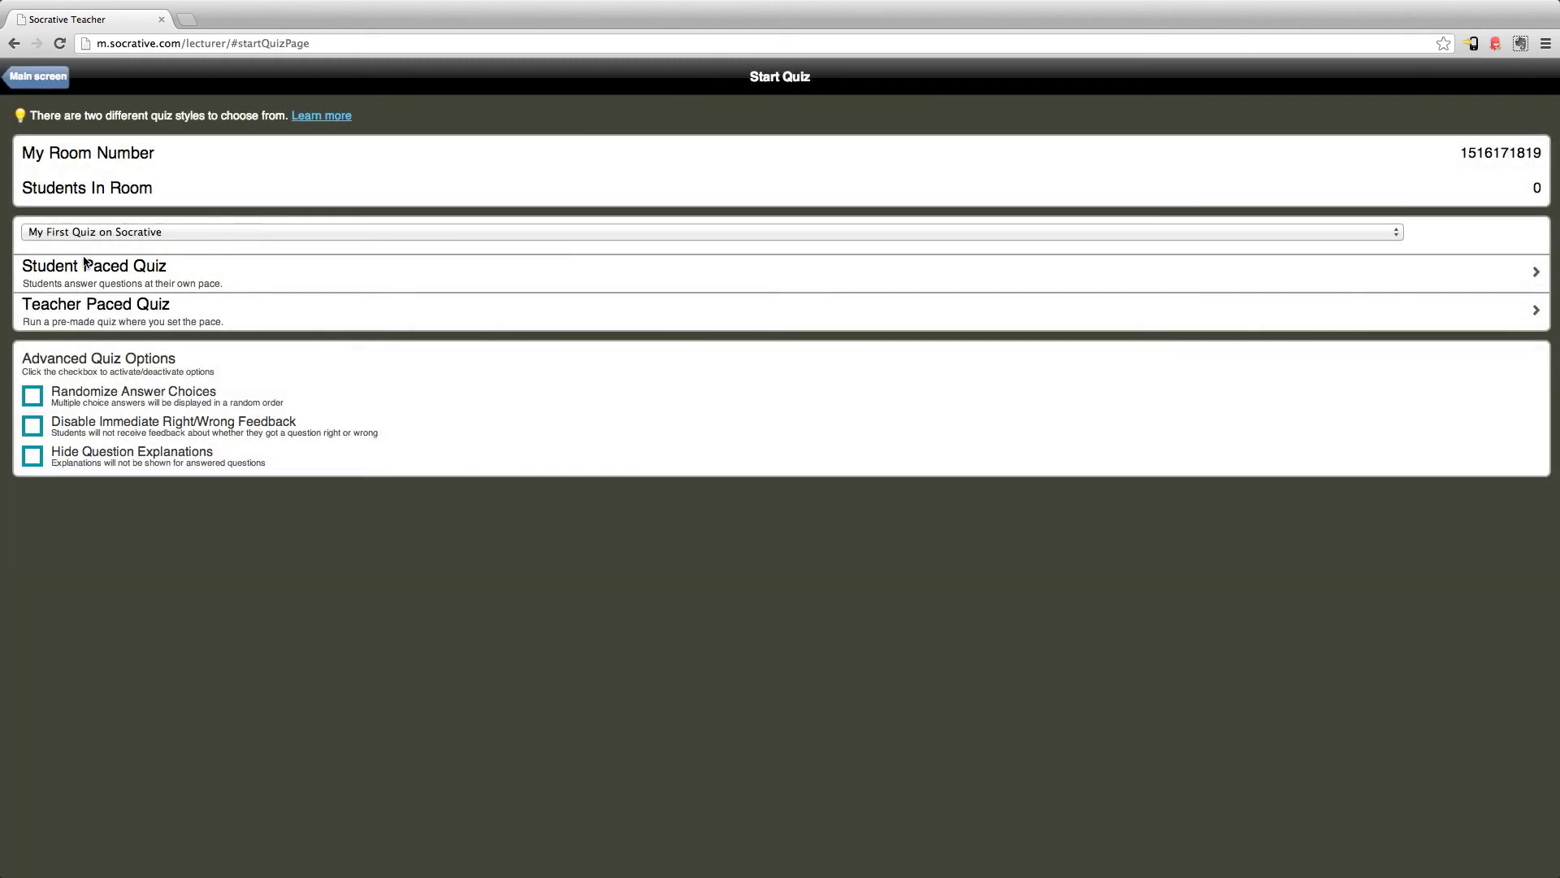
pyautogui.click(90, 232)
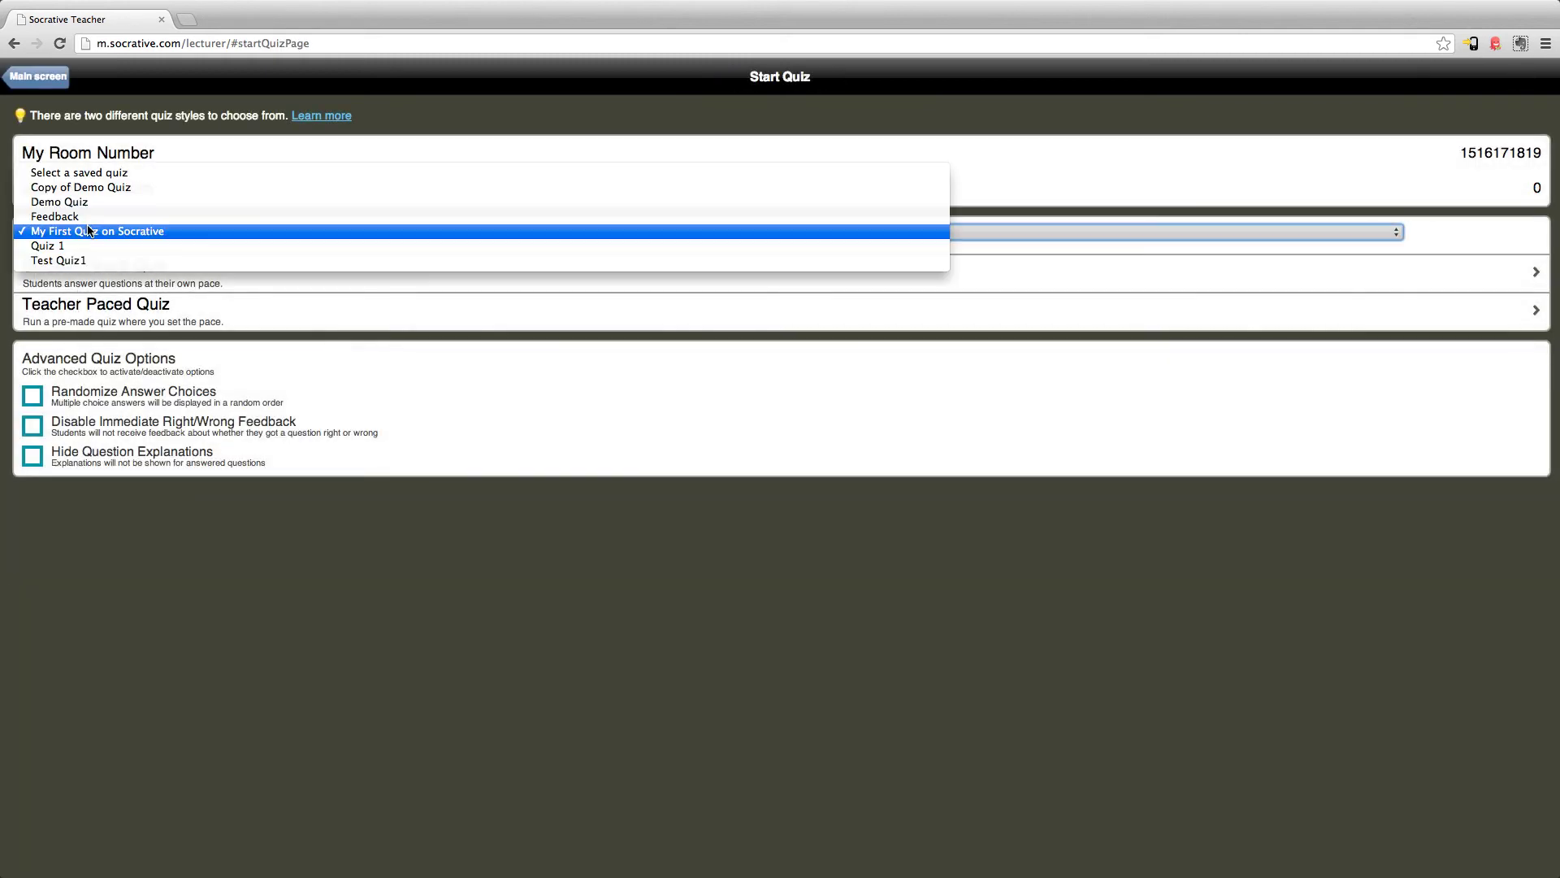
pyautogui.click(91, 231)
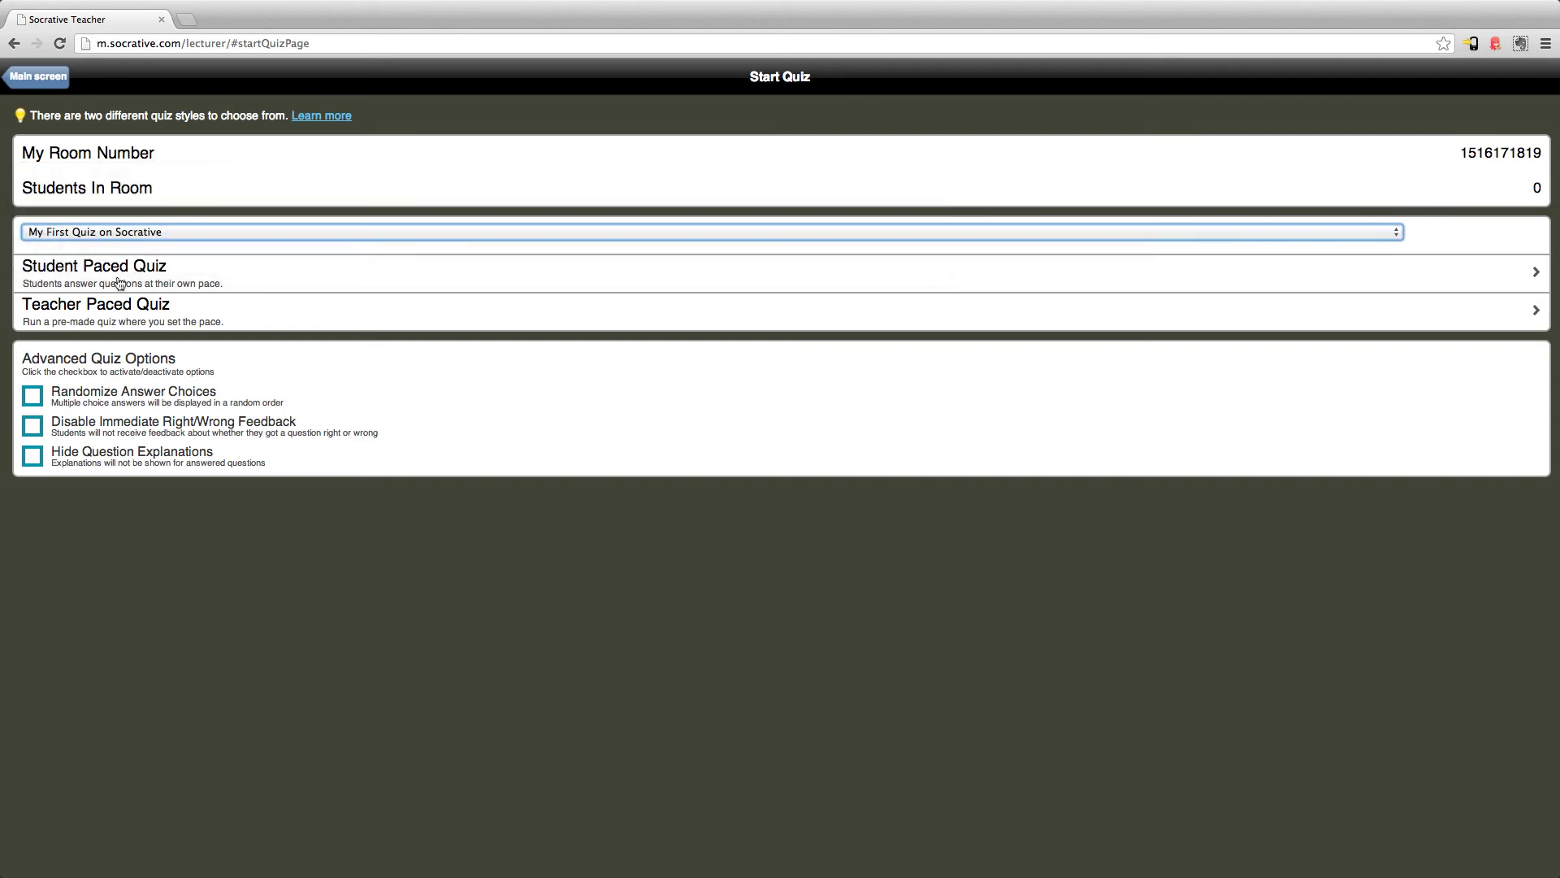
pyautogui.click(110, 275)
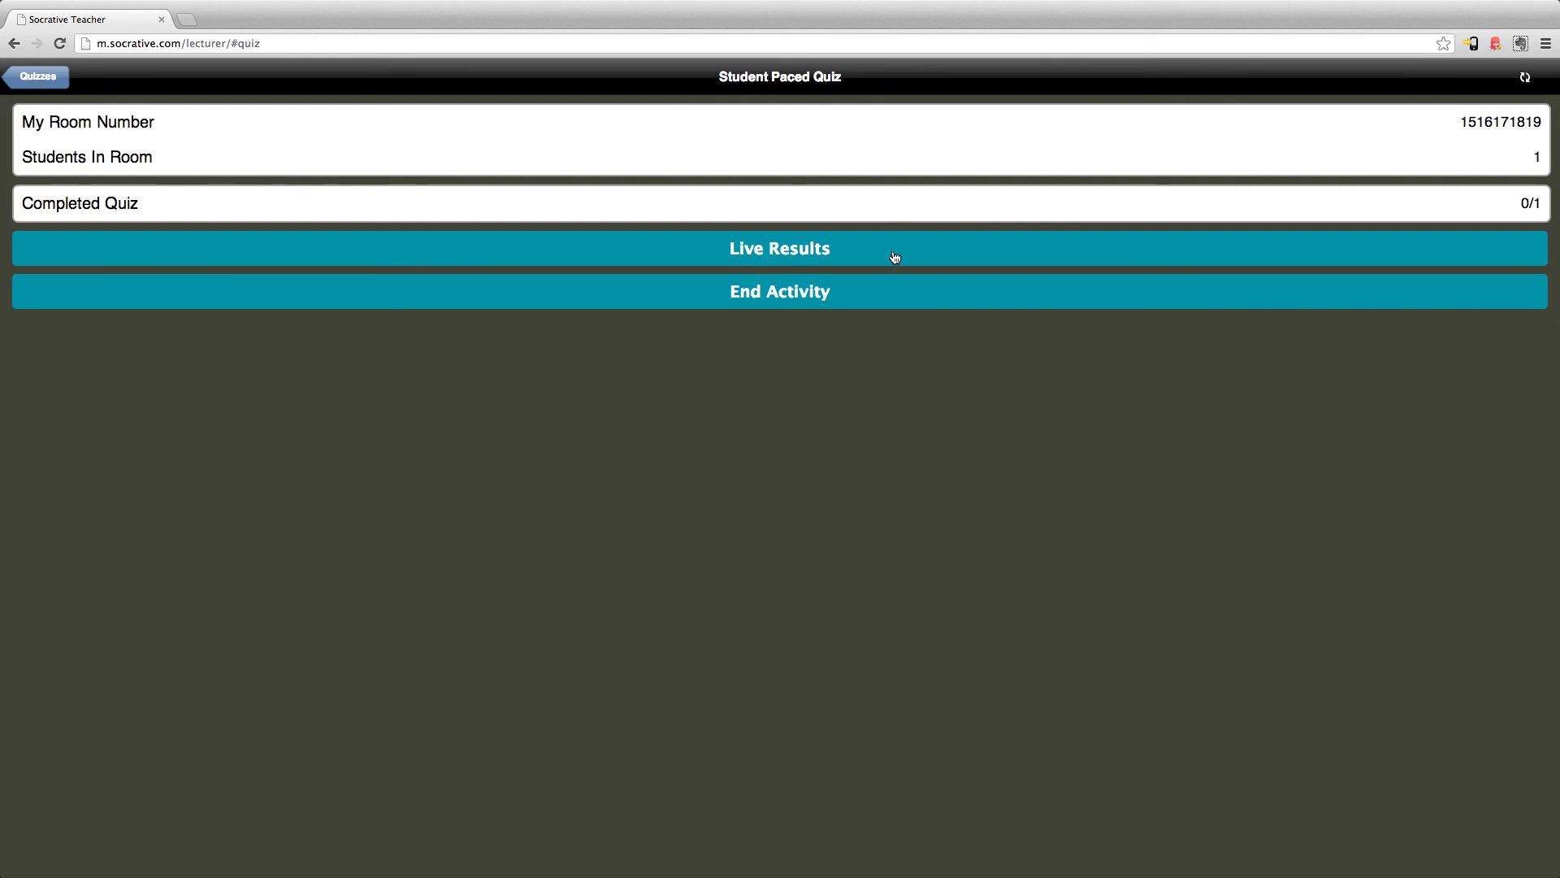
# End the running quiz, choosing No Report for the grade report
pyautogui.click(829, 286)
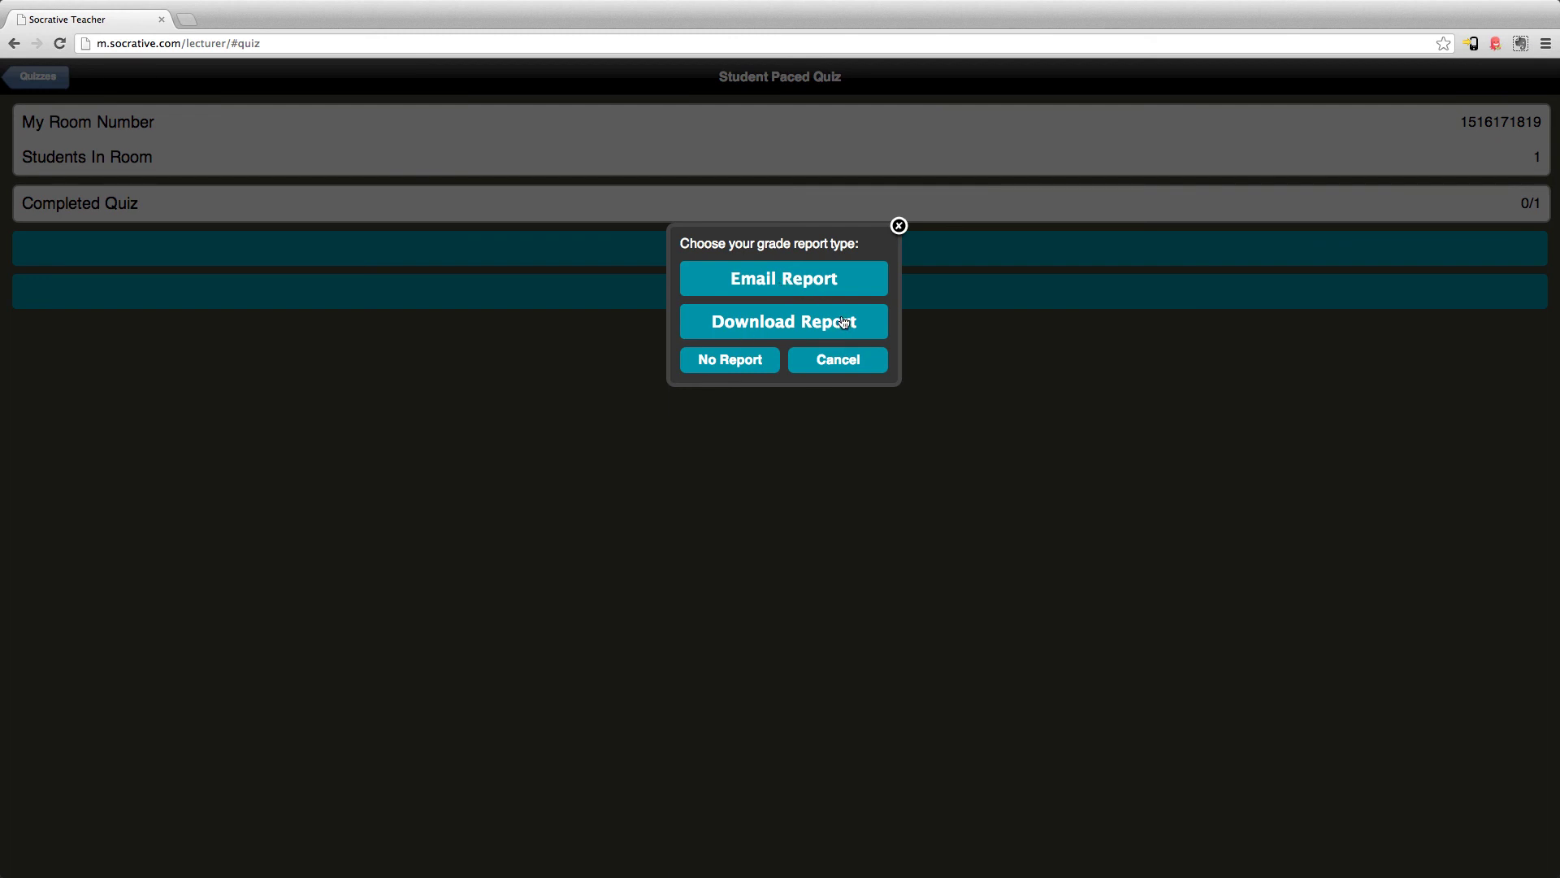
pyautogui.click(720, 360)
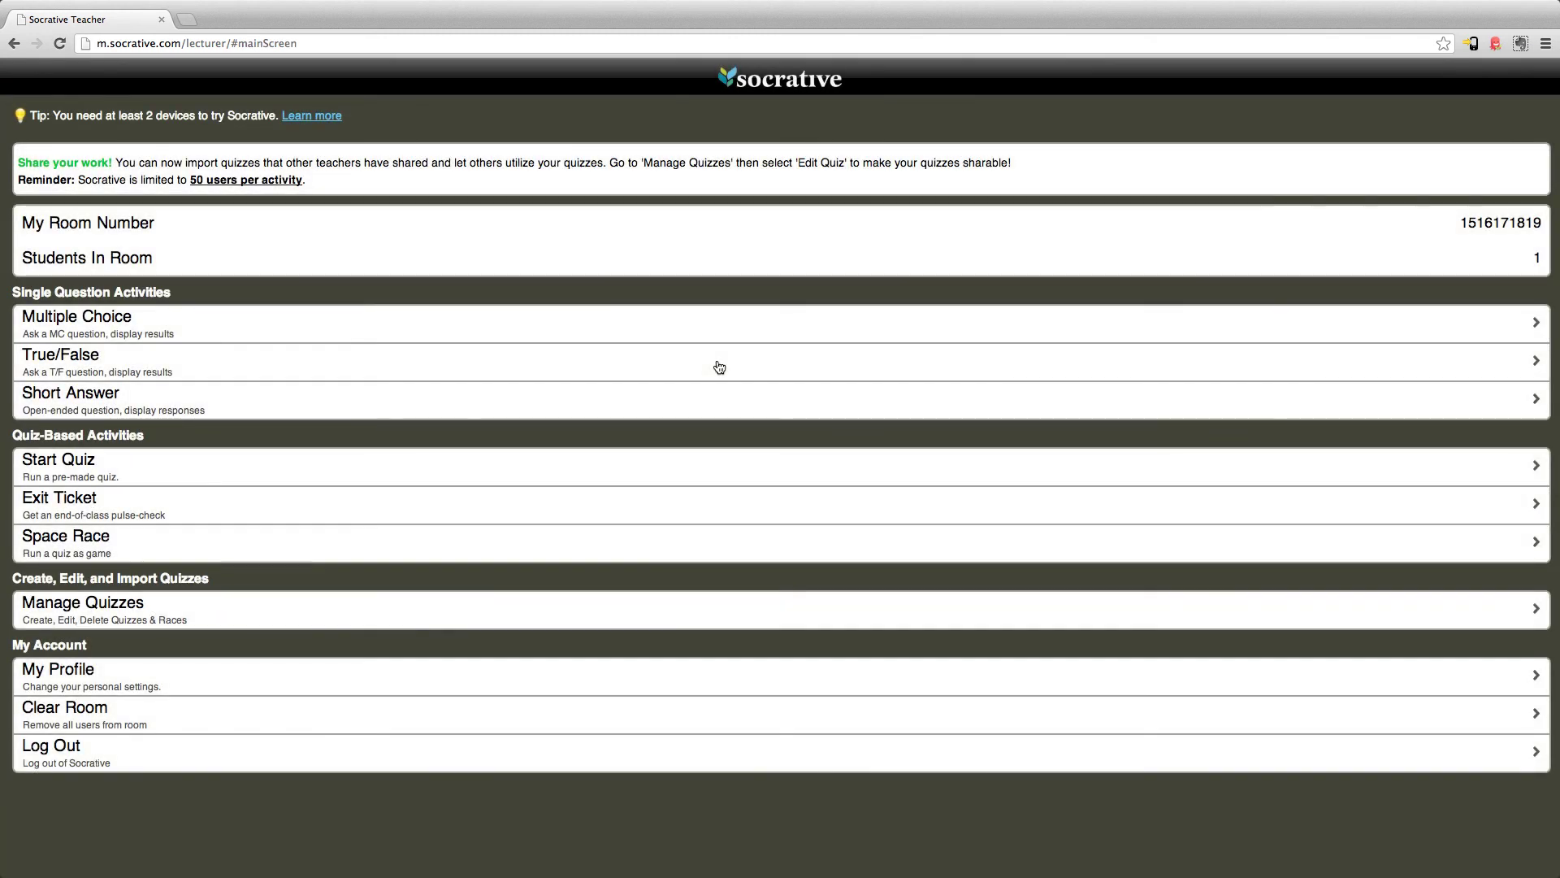